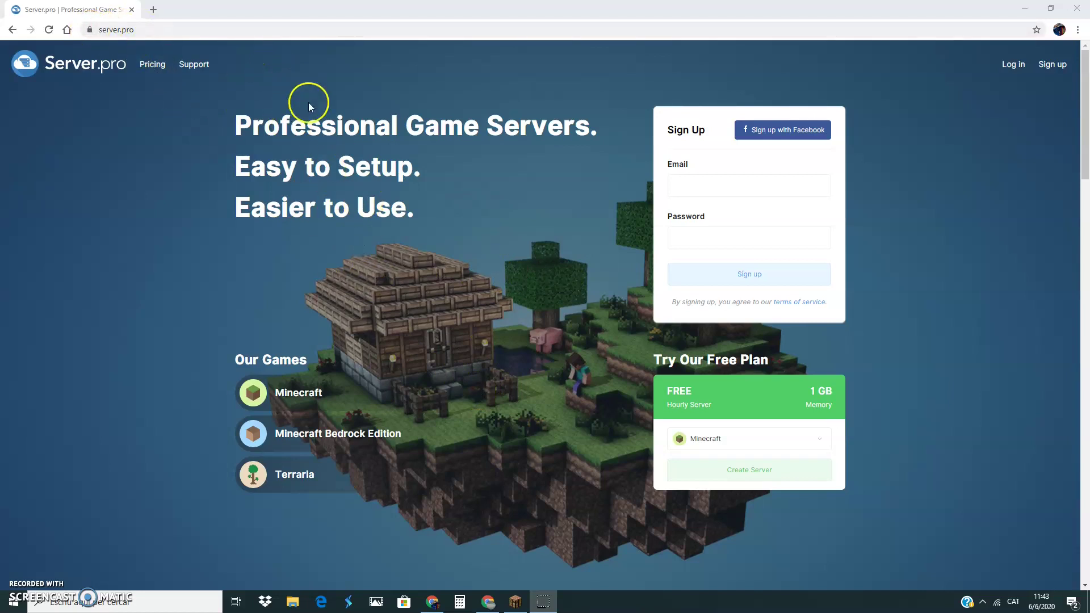
Switch to the other browser window that shows the Server.pro Create Server page.
left_click(128, 30)
left_click(141, 110)
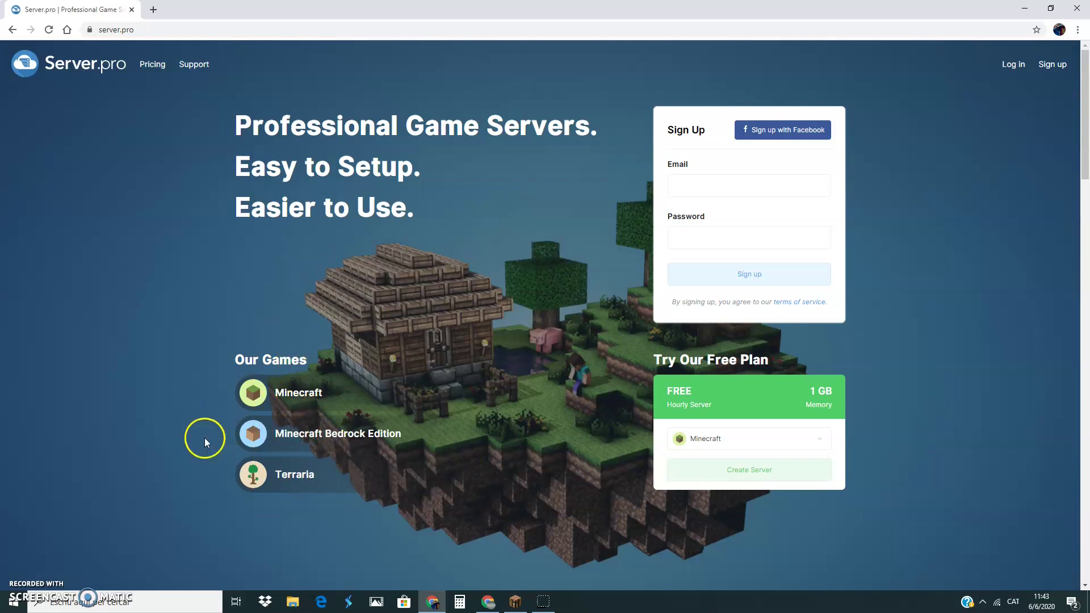
left_click(477, 595)
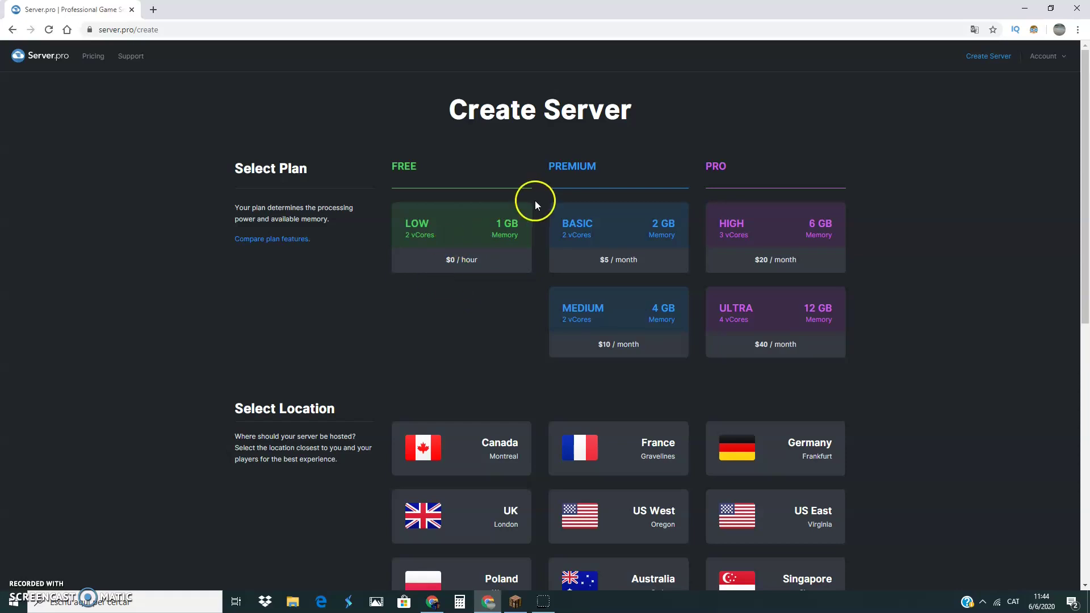
Select the free LOW 1 GB plan and look over the server locations it offers.
left_click(440, 233)
scroll(498, 284, "down", 6)
scroll(496, 291, "up", 6)
scroll(501, 357, "down", 2)
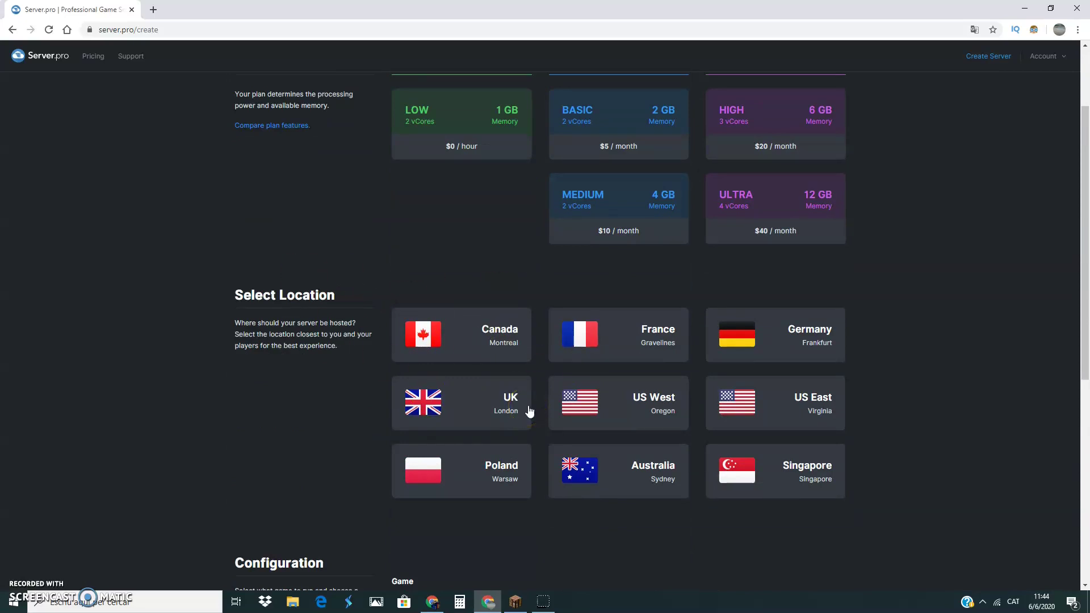
left_click(433, 151)
scroll(454, 188, "up", 2)
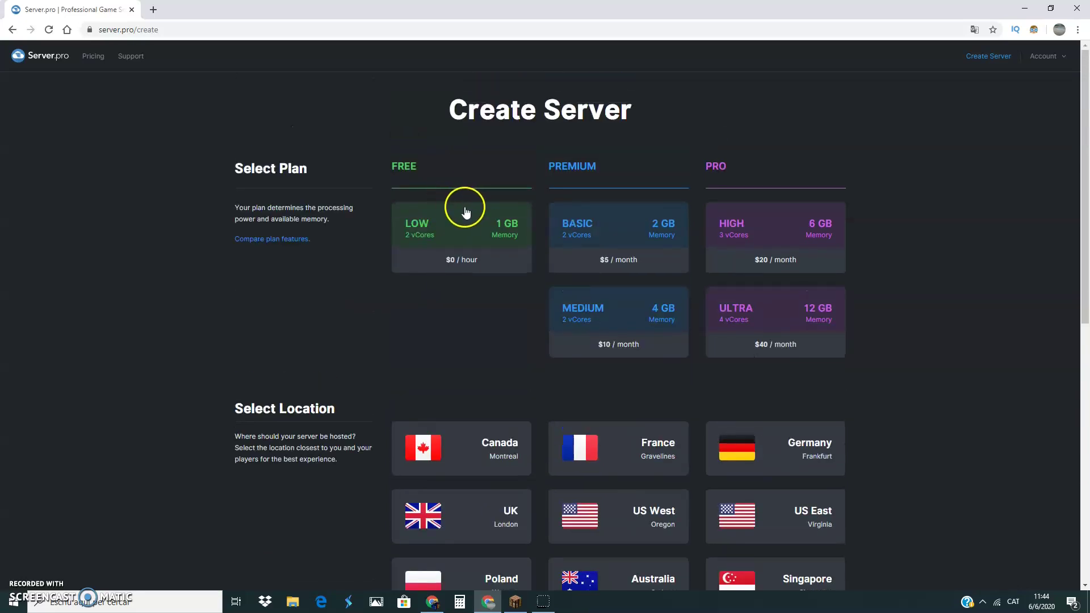
left_click(467, 215)
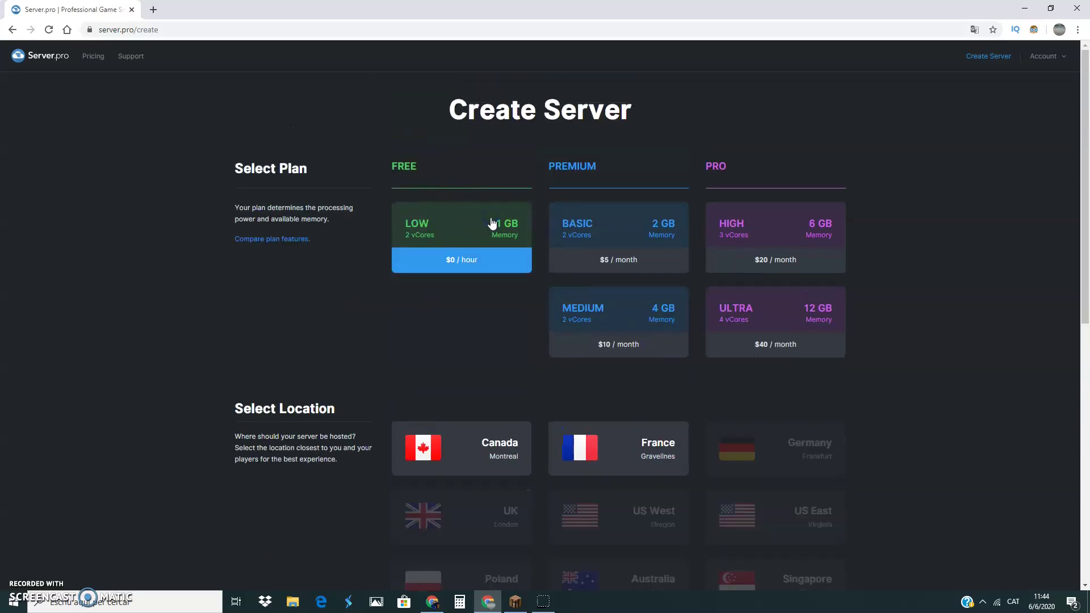
scroll(568, 397, "down", 2)
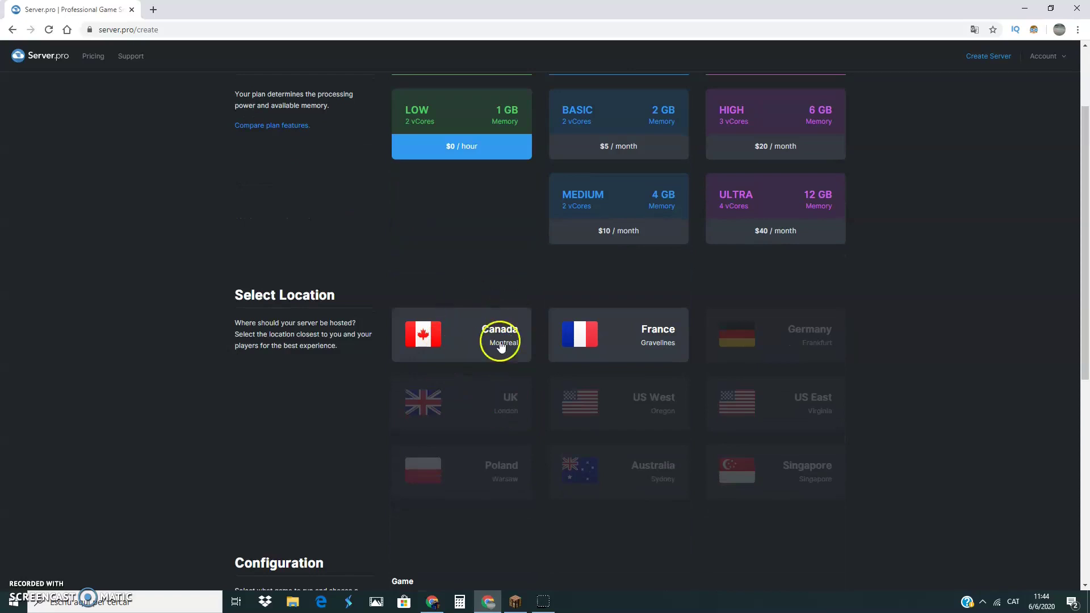
scroll(445, 247, "up", 2)
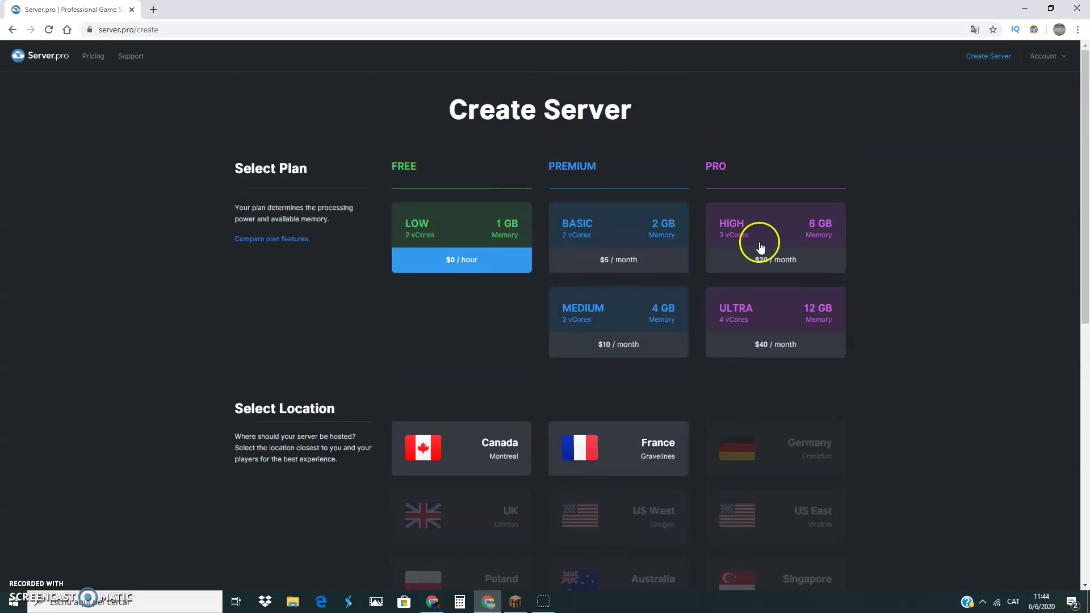
Try the PRO HIGH plan to see its server locations, and switch back to the free LOW plan.
left_click(759, 242)
scroll(401, 328, "down", 3)
scroll(662, 317, "up", 4)
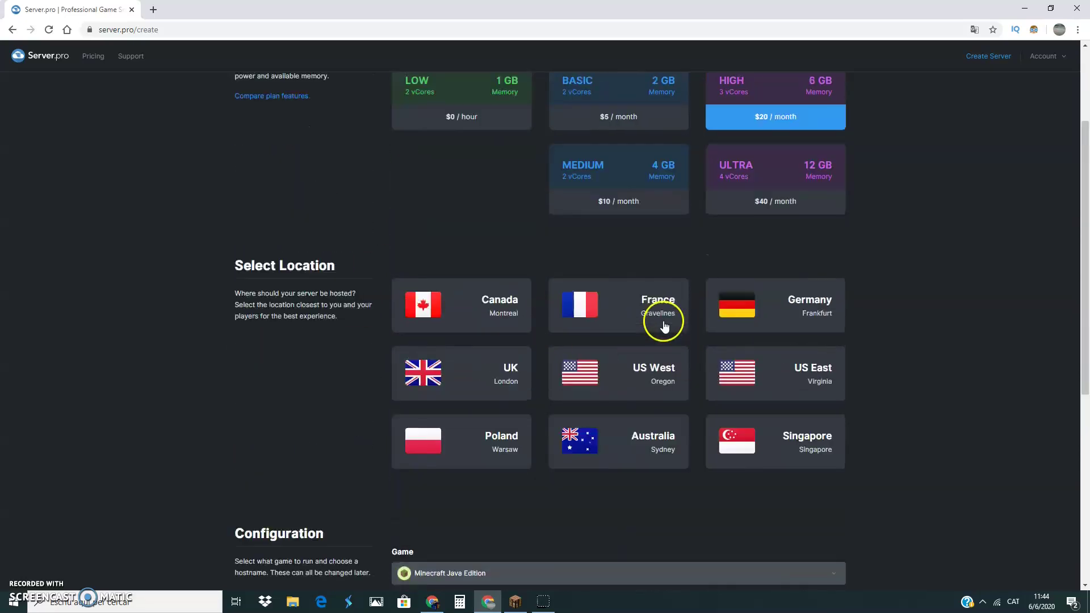
scroll(664, 496, "down", 1)
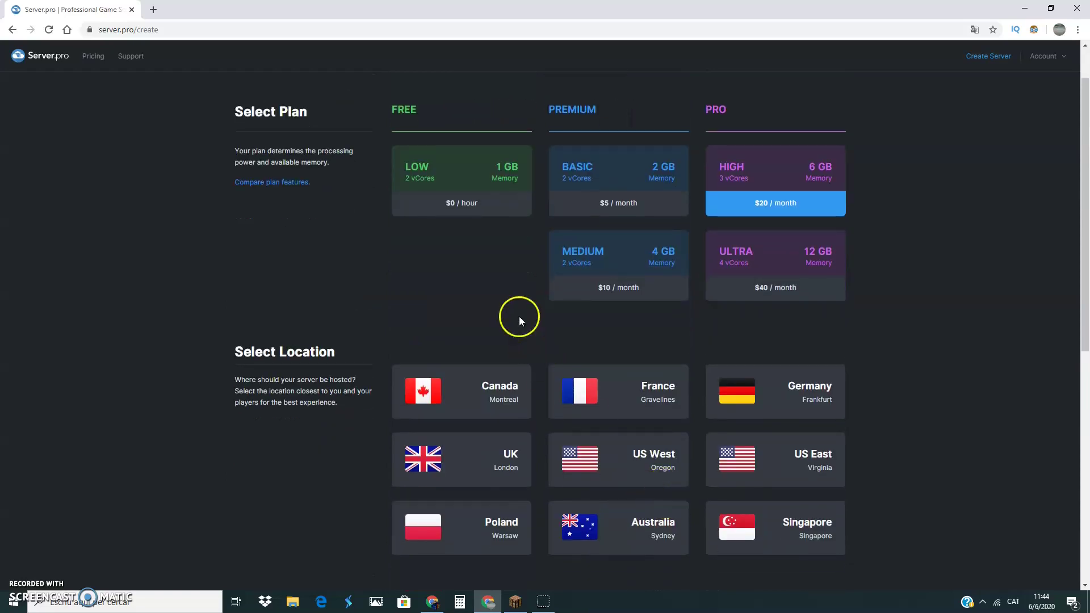
left_click(470, 161)
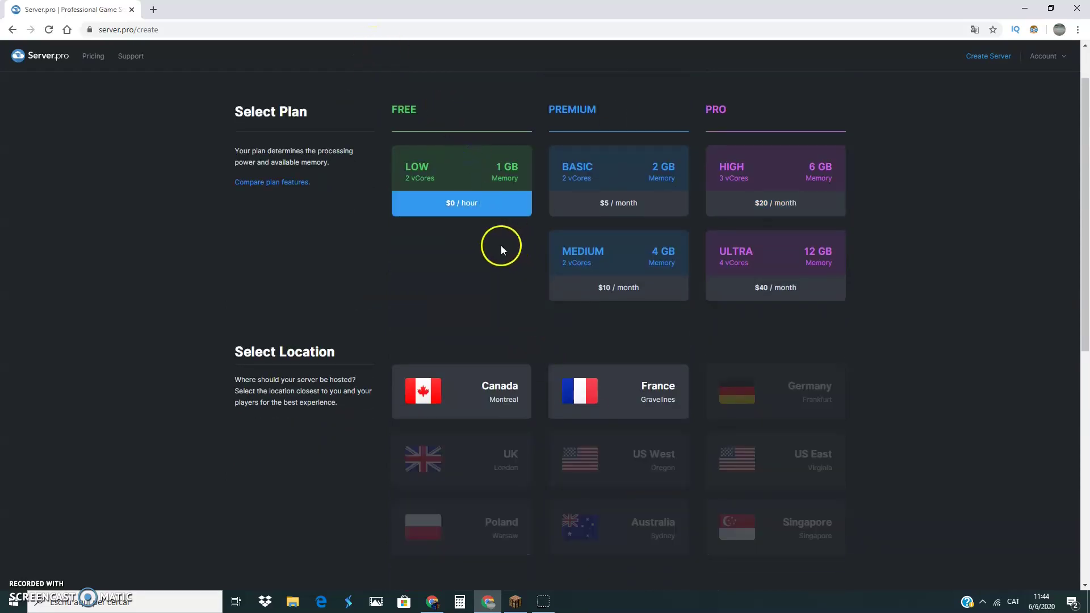
scroll(494, 256, "down", 1)
scroll(295, 154, "up", 1)
Open the plan feature comparison, read through the Free, Premium and Pro features, and return to the Create Server page.
left_click(288, 183)
scroll(478, 359, "down", 5)
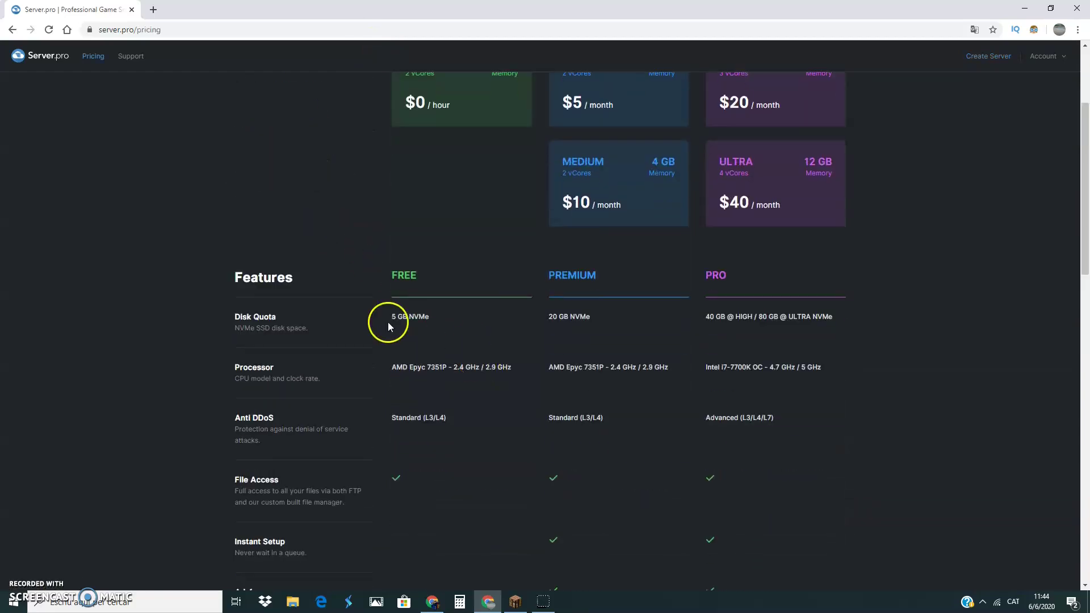
scroll(591, 298, "down", 2)
scroll(499, 313, "down", 3)
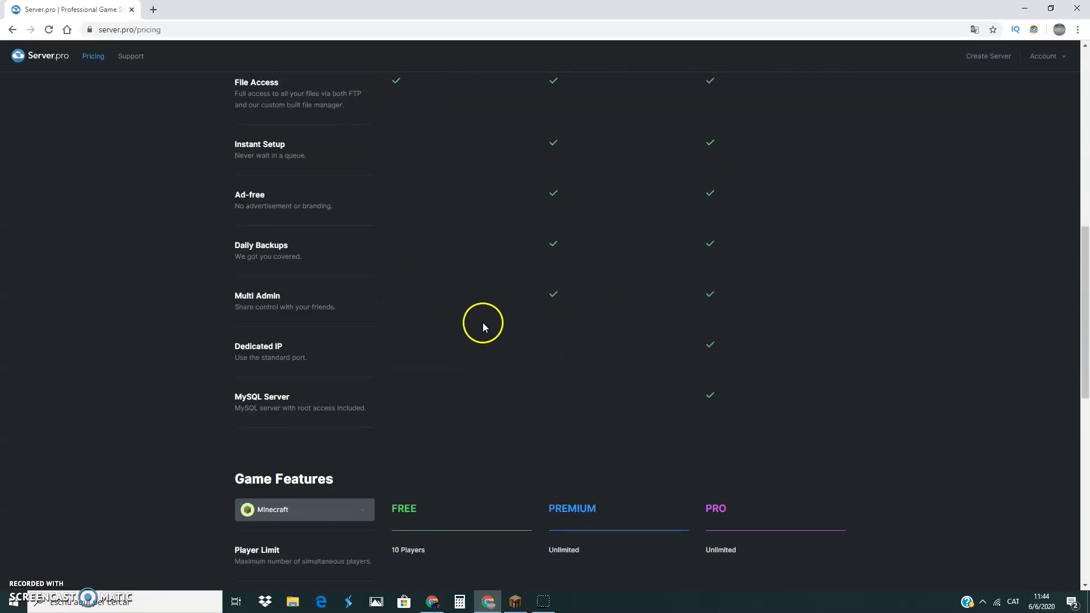
scroll(461, 390, "up", 3)
scroll(461, 390, "down", 4)
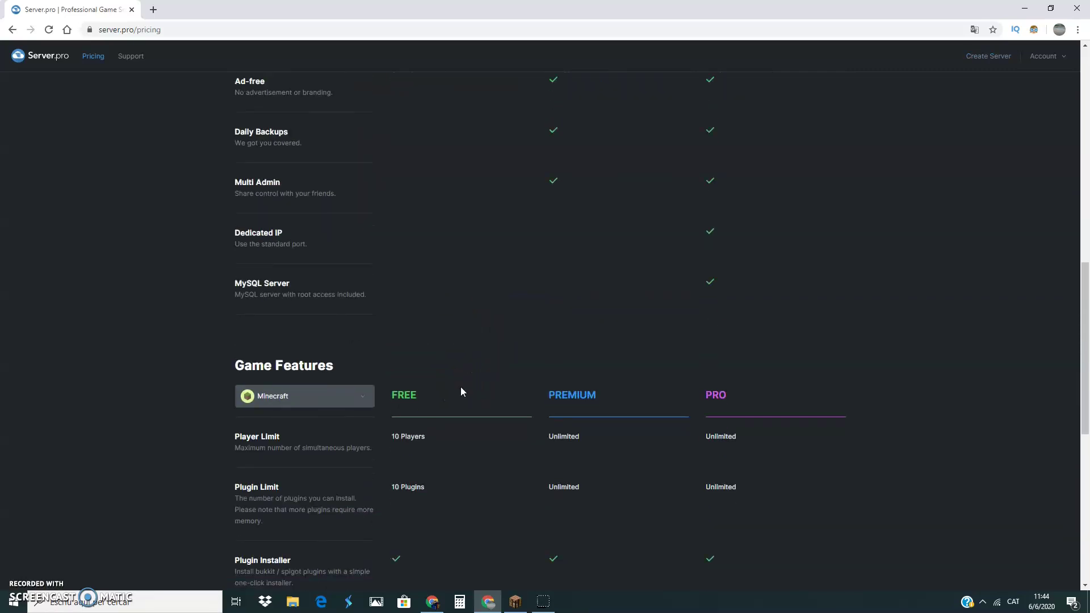
scroll(463, 388, "up", 3)
scroll(465, 380, "up", 9)
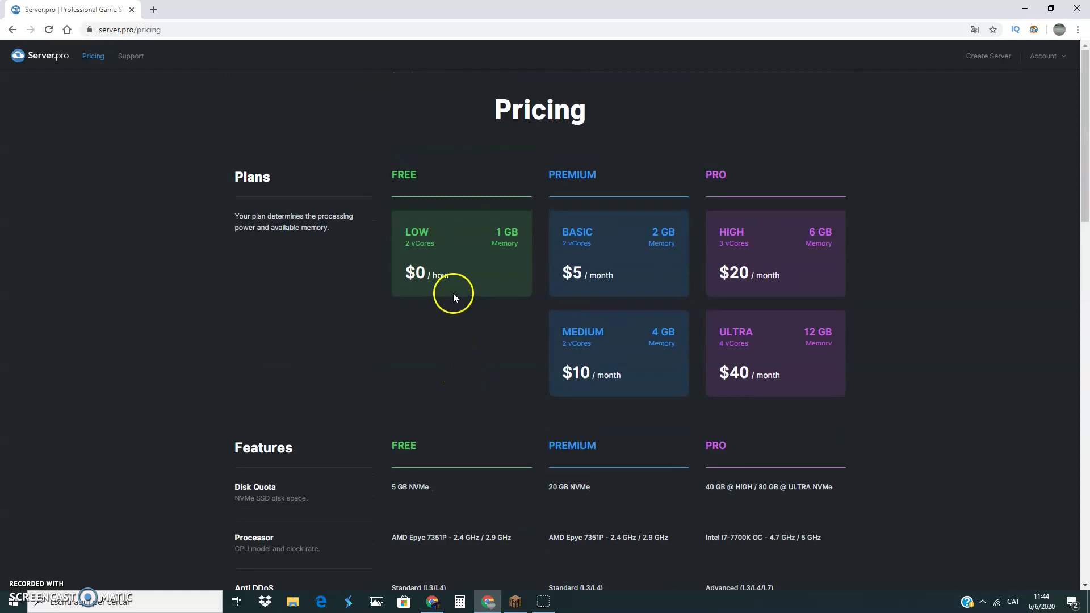
left_click(12, 29)
scroll(633, 214, "up", 1)
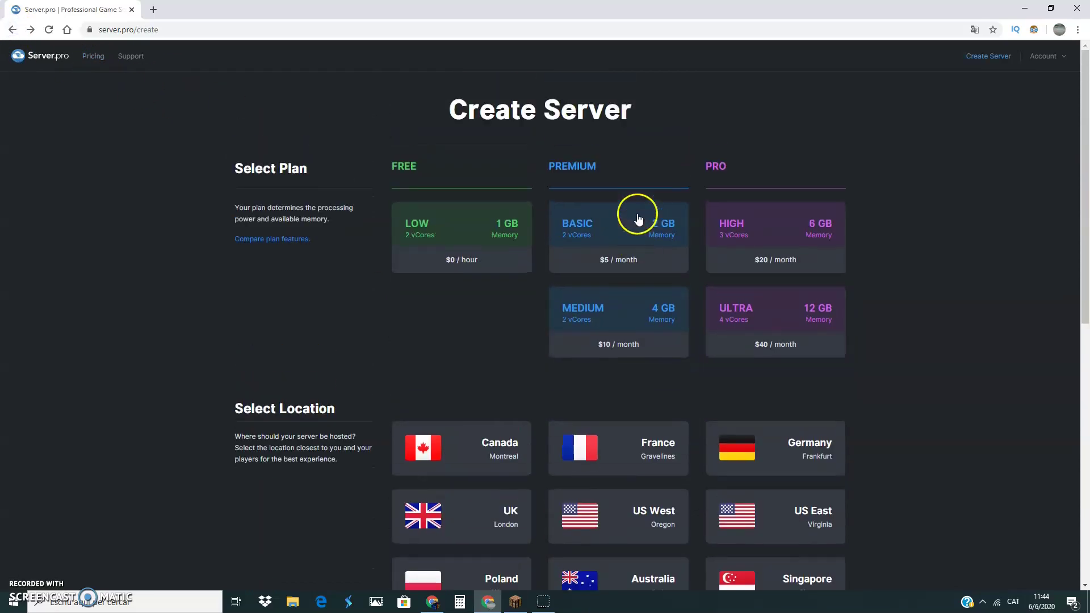
Select the free LOW plan and France as the server location.
scroll(636, 222, "down", 9)
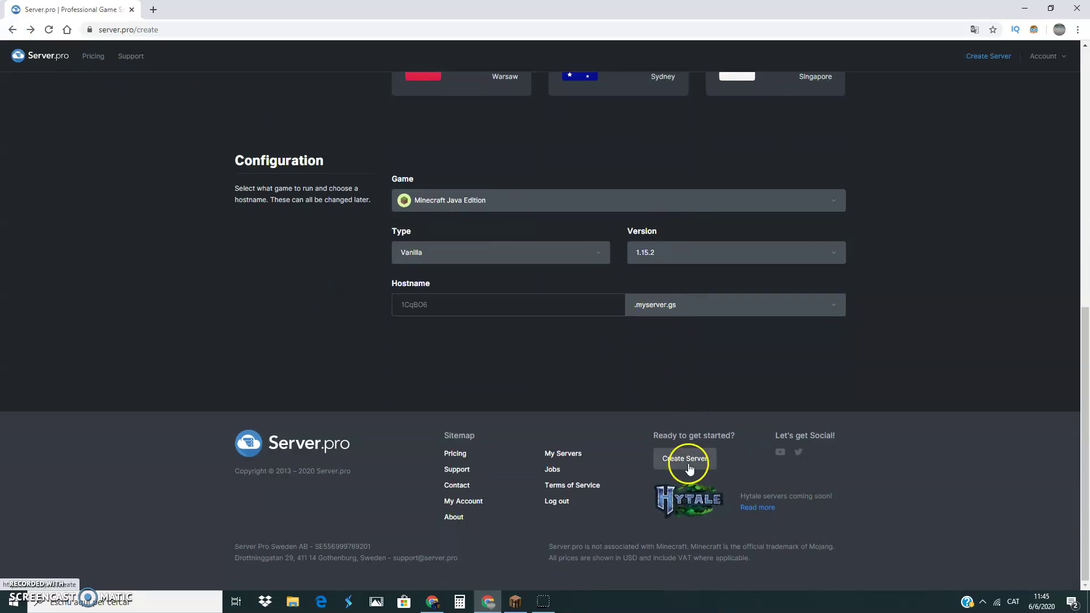
scroll(778, 193, "up", 4)
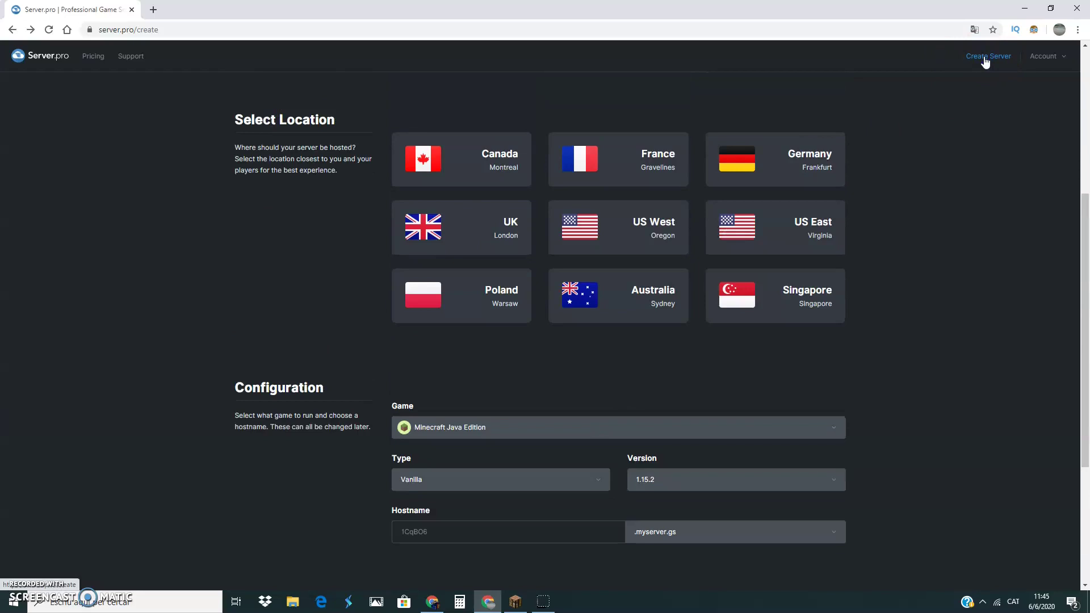
scroll(785, 178, "up", 5)
left_click(445, 256)
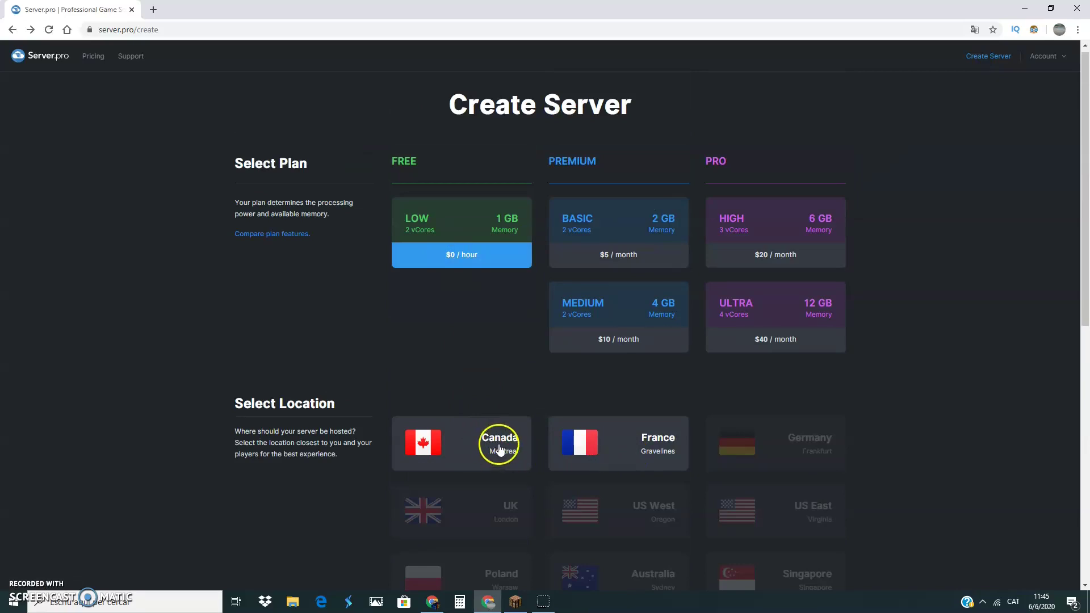
left_click(575, 452)
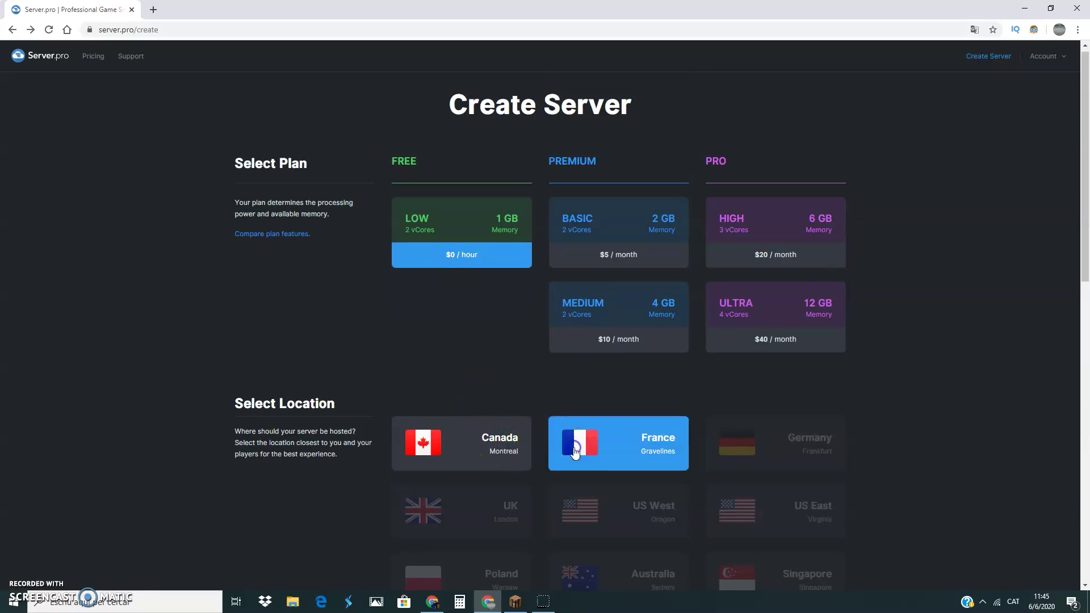
Examine the game, type, version and hostname configuration along with the chosen plan and location.
scroll(491, 417, "down", 5)
scroll(368, 389, "down", 2)
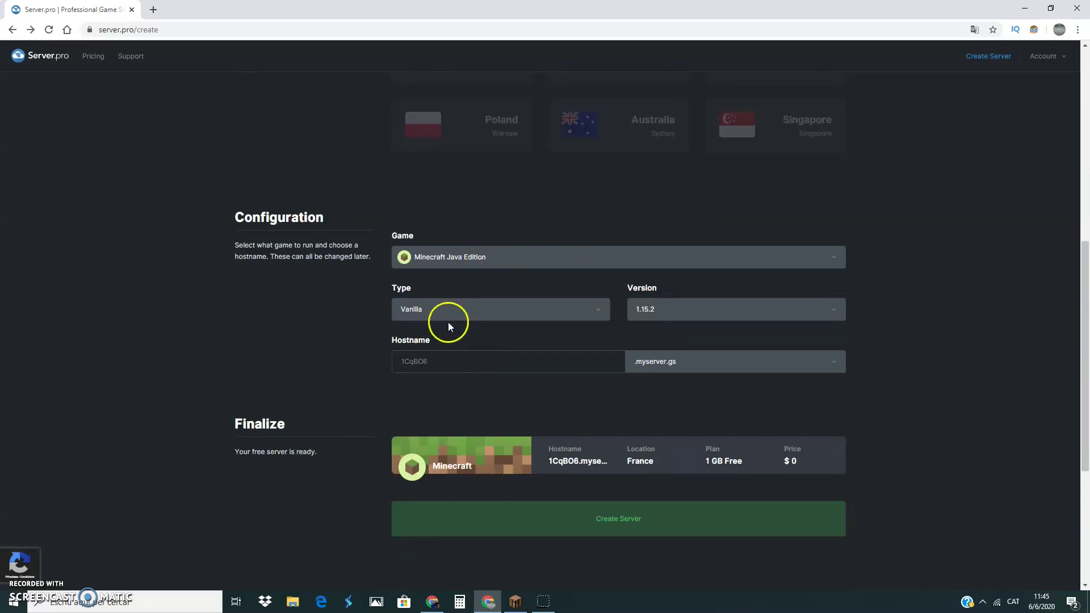
left_click(487, 359)
left_click(487, 359)
scroll(596, 386, "up", 7)
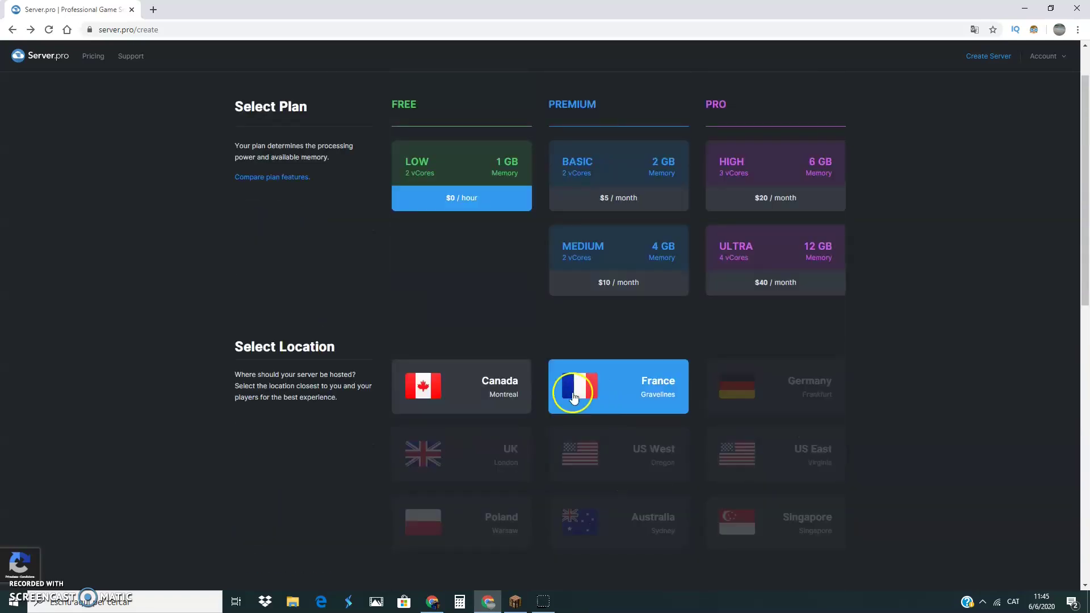
scroll(449, 264, "down", 2)
scroll(445, 263, "up", 3)
scroll(297, 212, "down", 1)
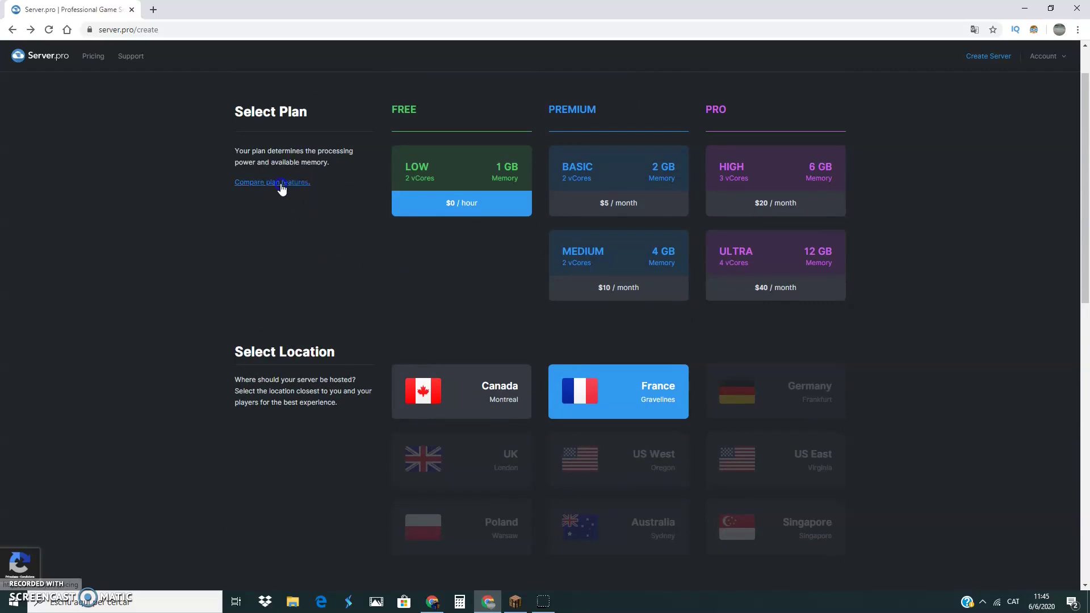
Reopen the plan feature comparison and examine the general features and the Minecraft player and plugin limits.
left_click(282, 189)
scroll(545, 267, "down", 2)
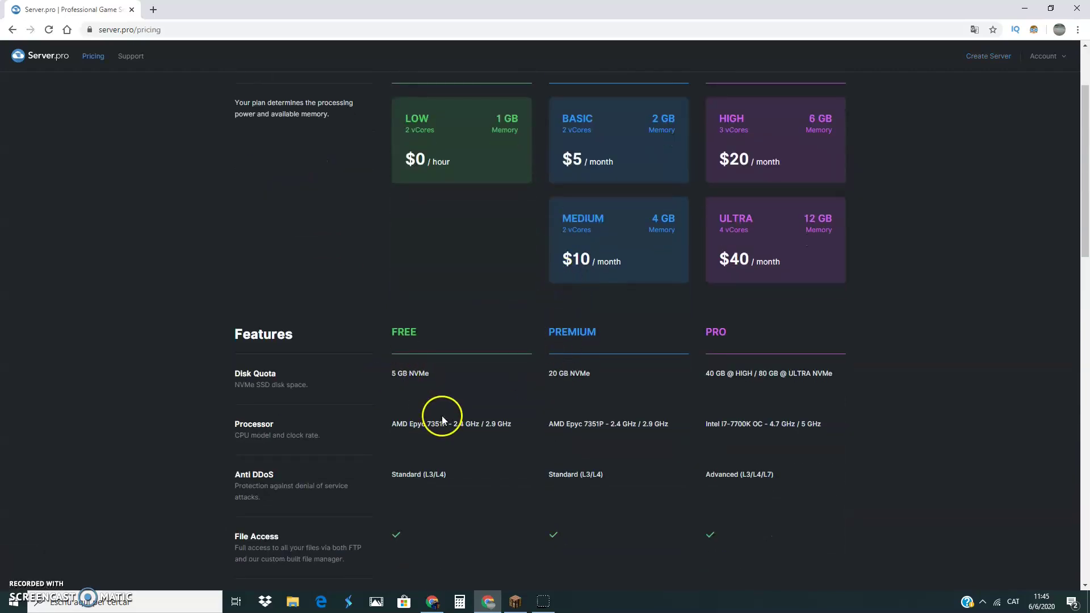
scroll(440, 441, "down", 7)
scroll(438, 441, "down", 5)
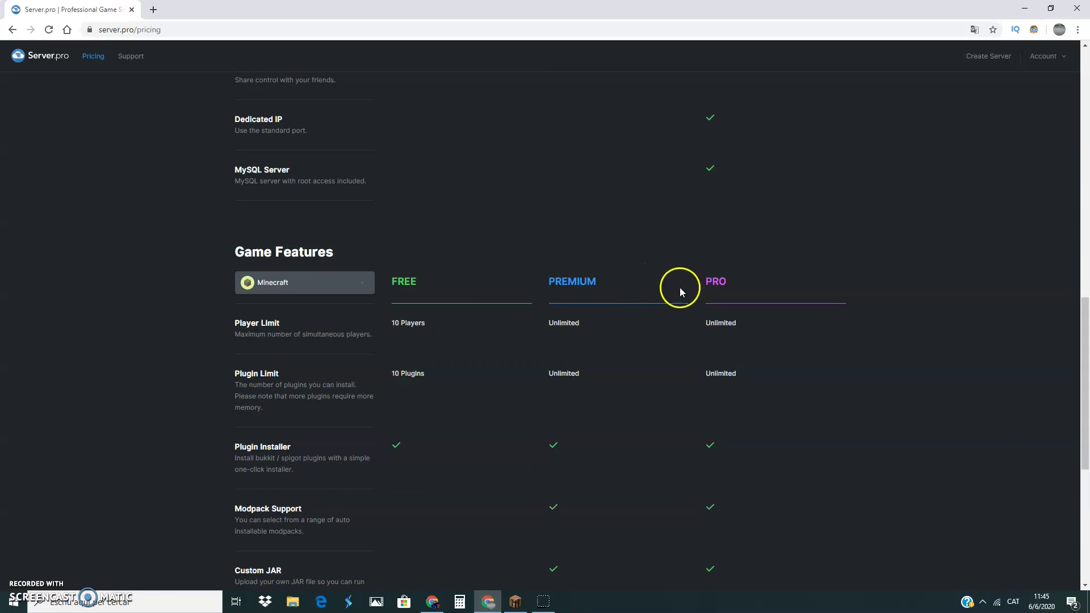
scroll(659, 331, "down", 6)
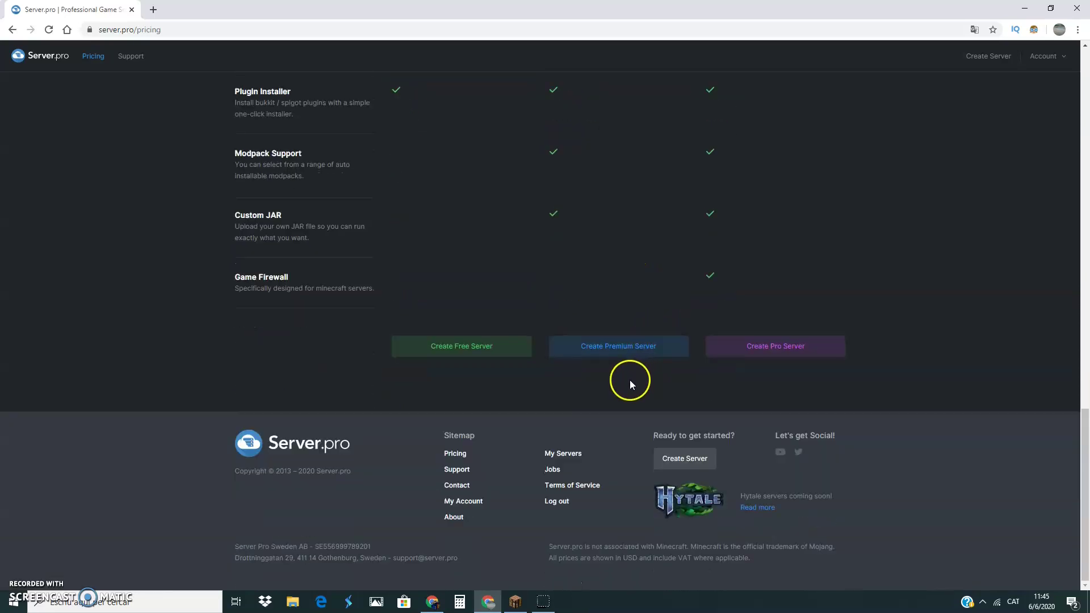
scroll(567, 454, "up", 19)
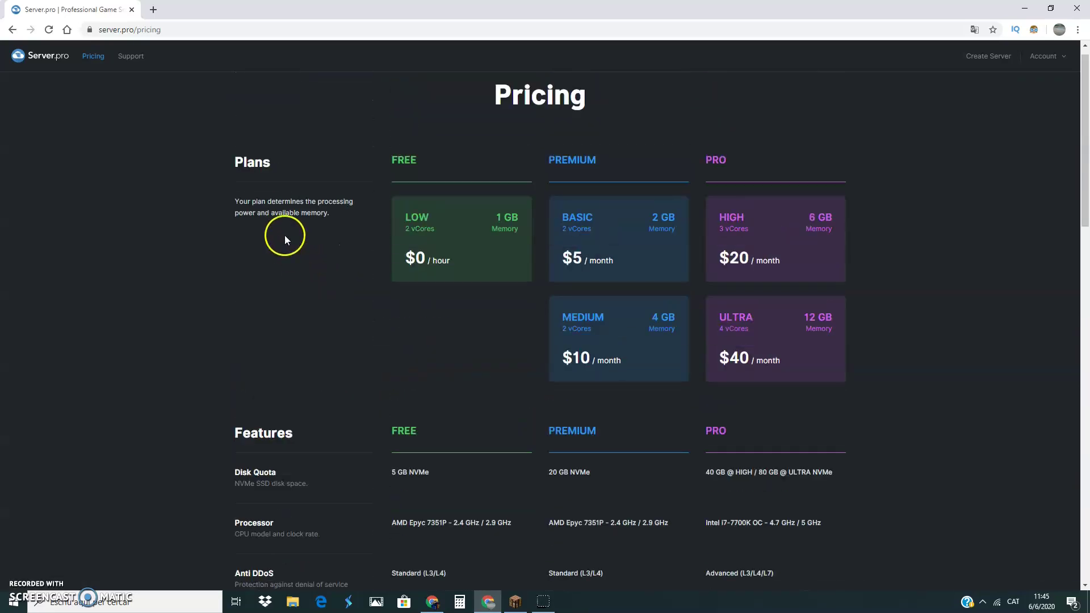
scroll(430, 401, "down", 14)
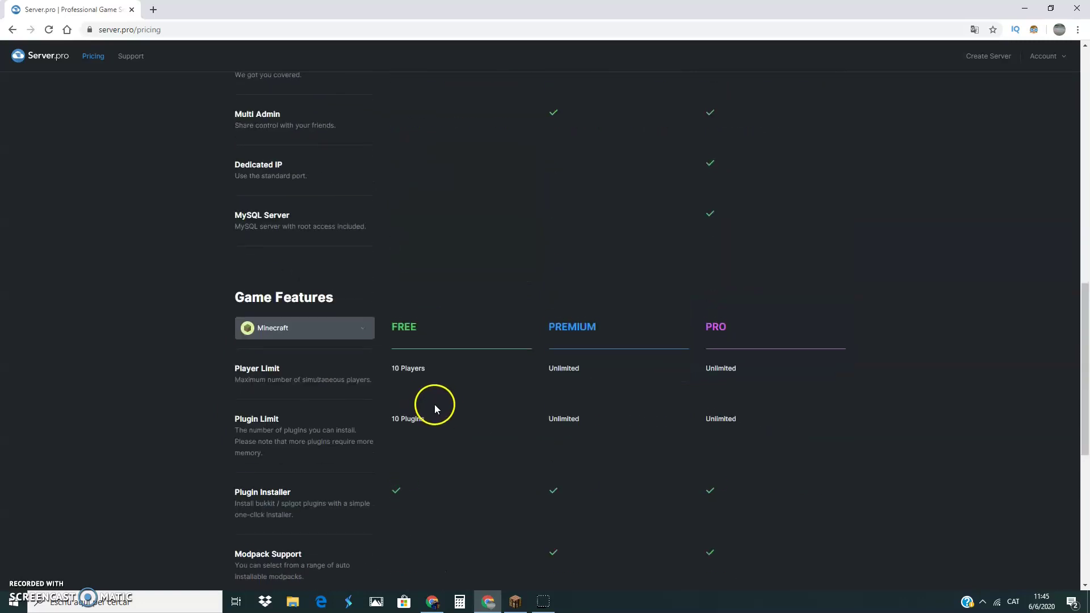
scroll(453, 420, "down", 4)
Create a free Minecraft Java Edition server hosted in France, keeping the default Vanilla 1.15.2 configuration and hostname.
left_click(487, 461)
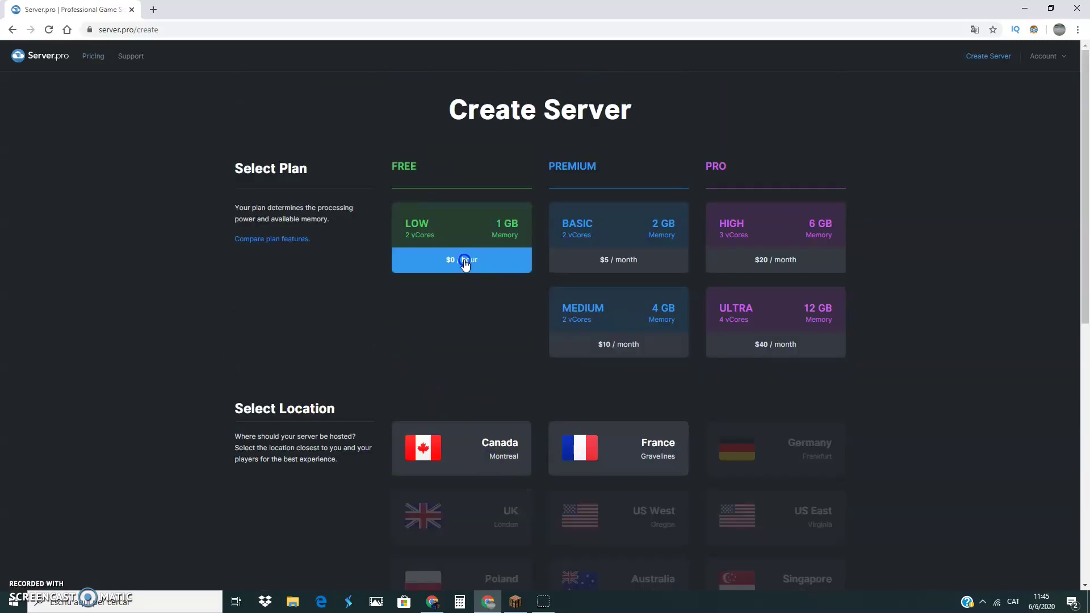
left_click(616, 462)
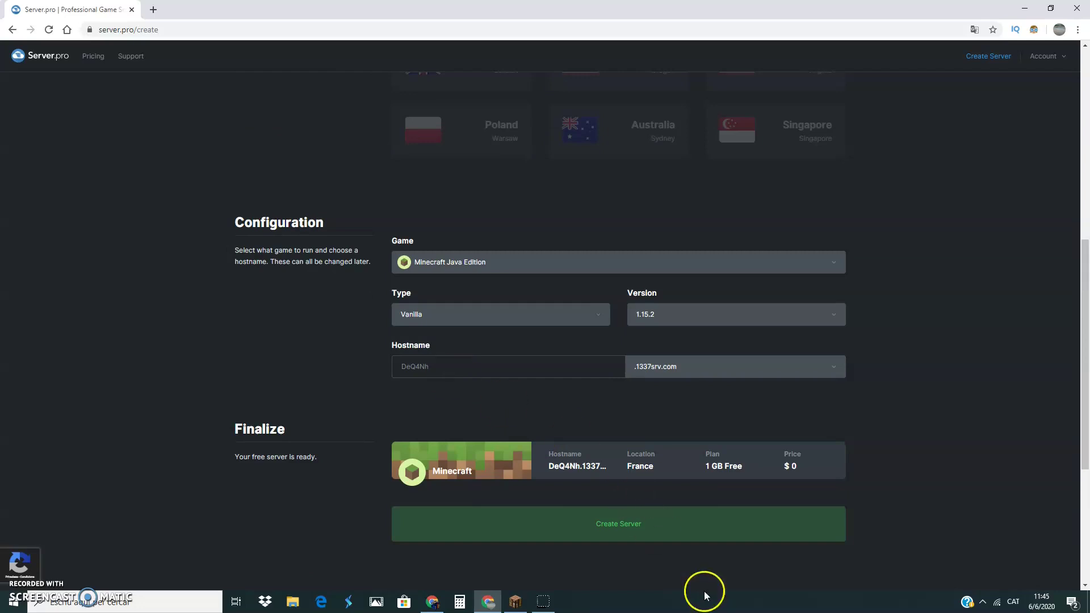
left_click(681, 527)
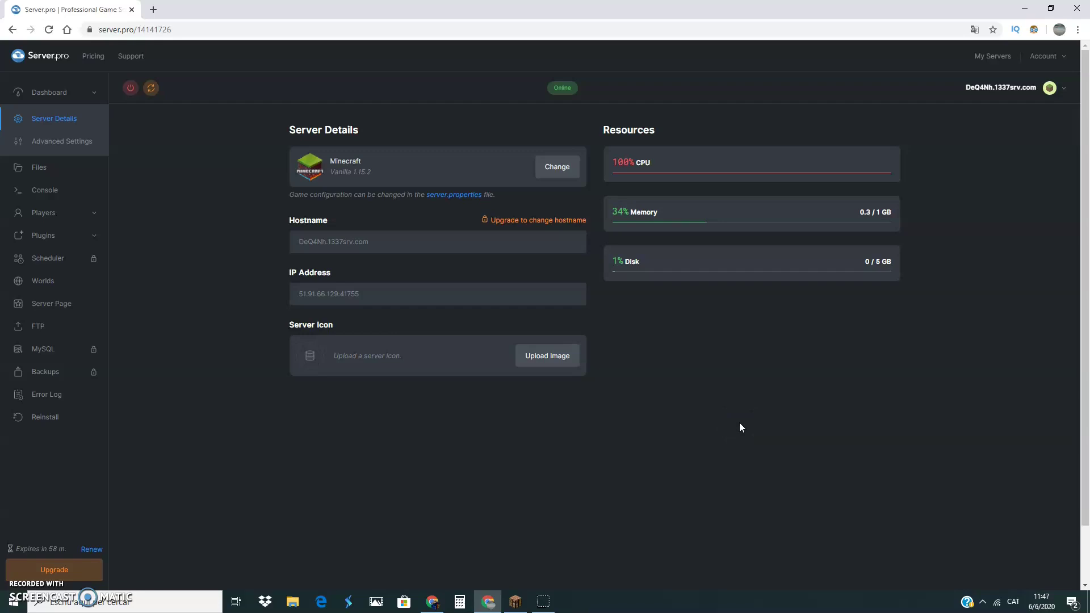
Review the new server's details and open its advanced settings.
scroll(739, 427, "down", 1)
scroll(255, 341, "up", 1)
left_click(57, 149)
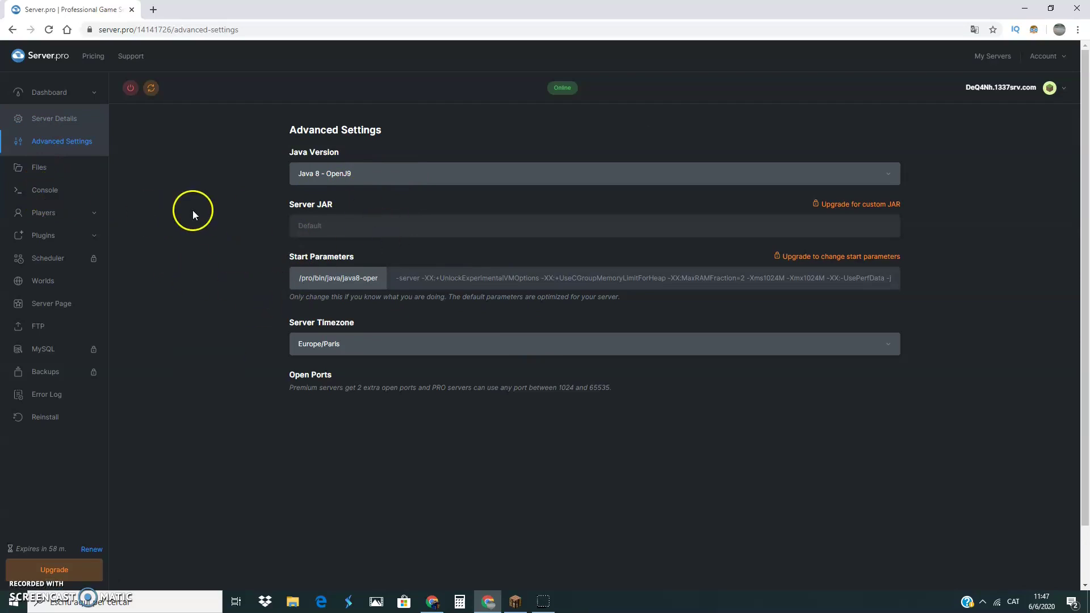
Open the server.properties file from the server's files.
left_click(54, 176)
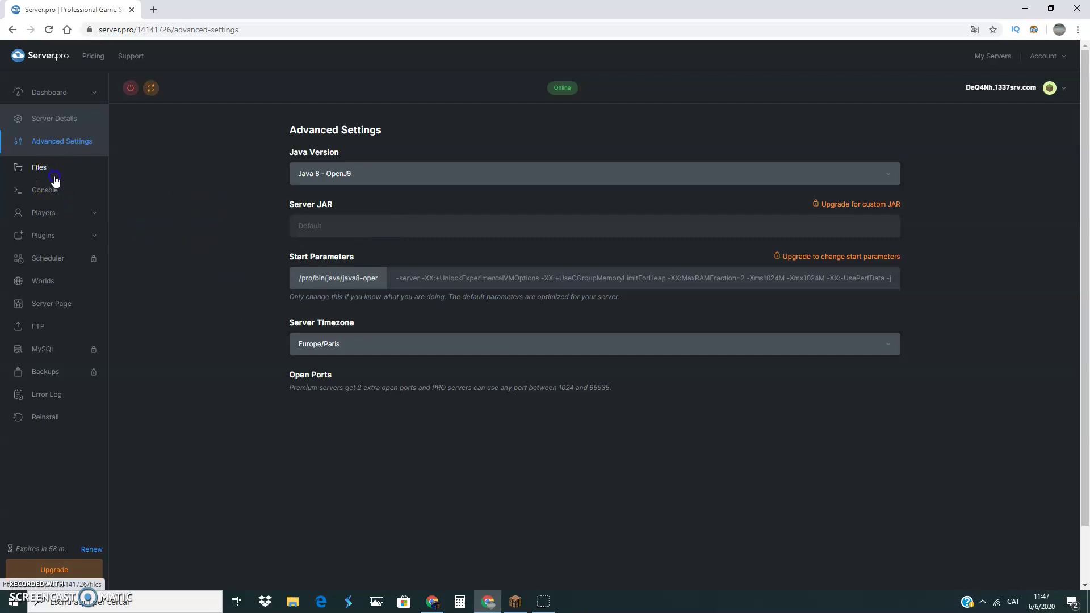
scroll(68, 175, "down", 1)
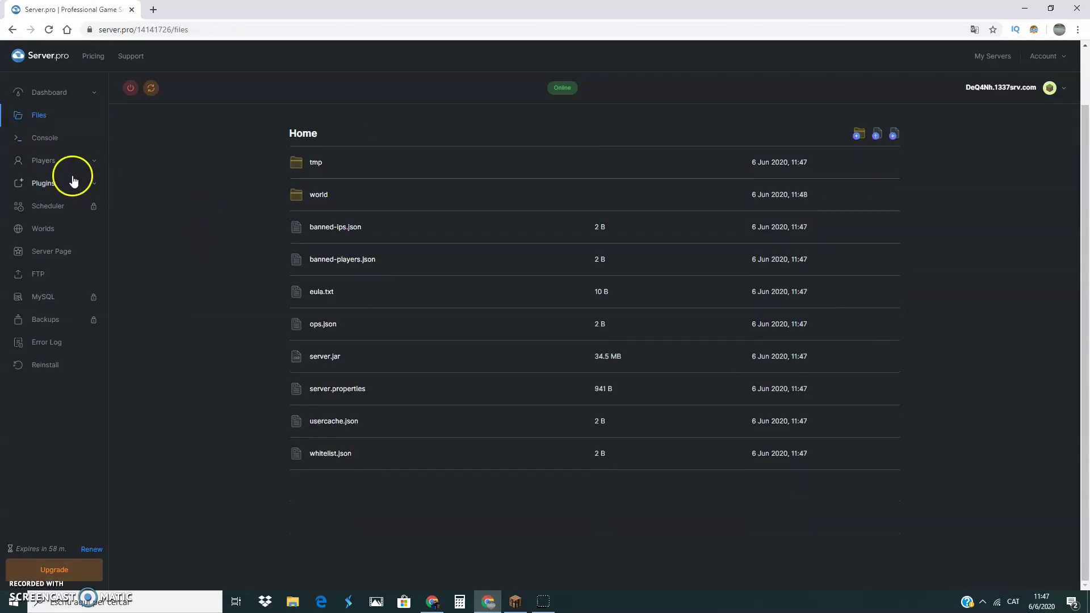
scroll(431, 321, "up", 1)
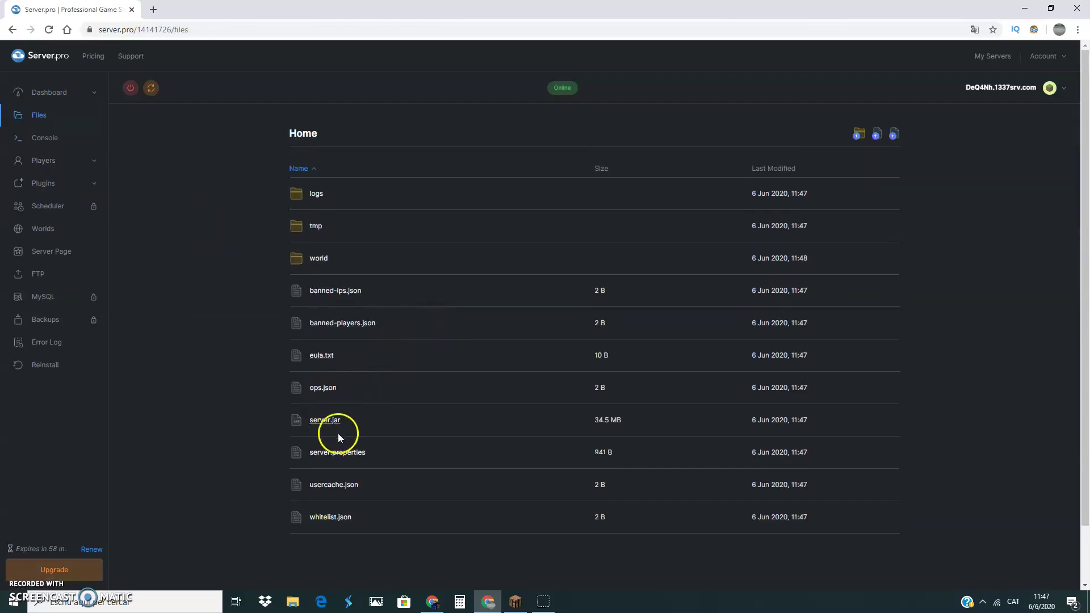
left_click(337, 453)
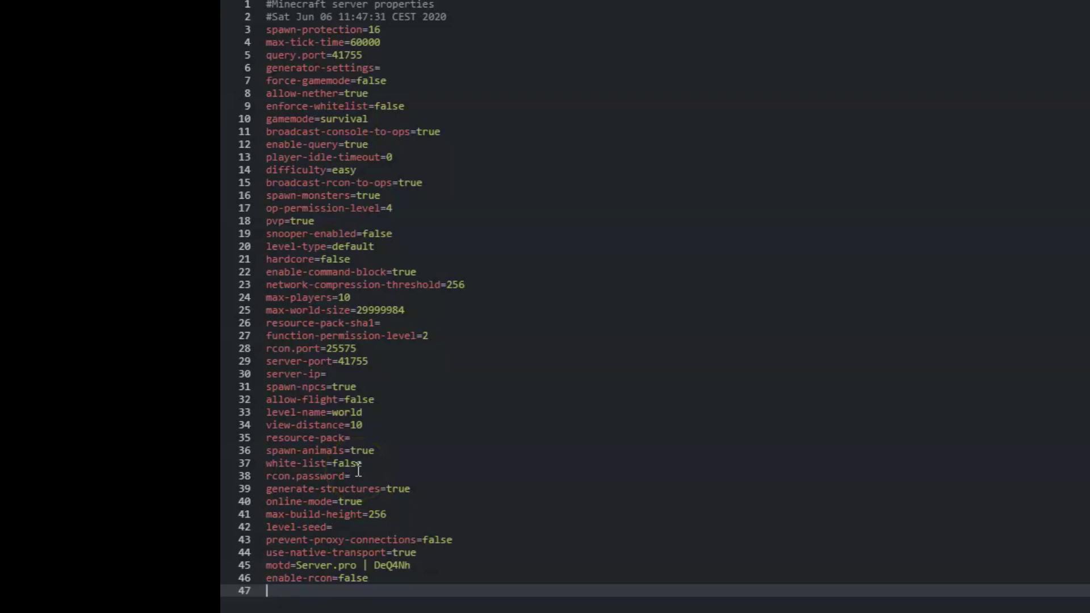
Set online-mode to false in server.properties and save the file.
left_click(361, 501)
key("BackSpace")
key("BackSpace")
key("BackSpace")
key("BackSpace")
type("false")
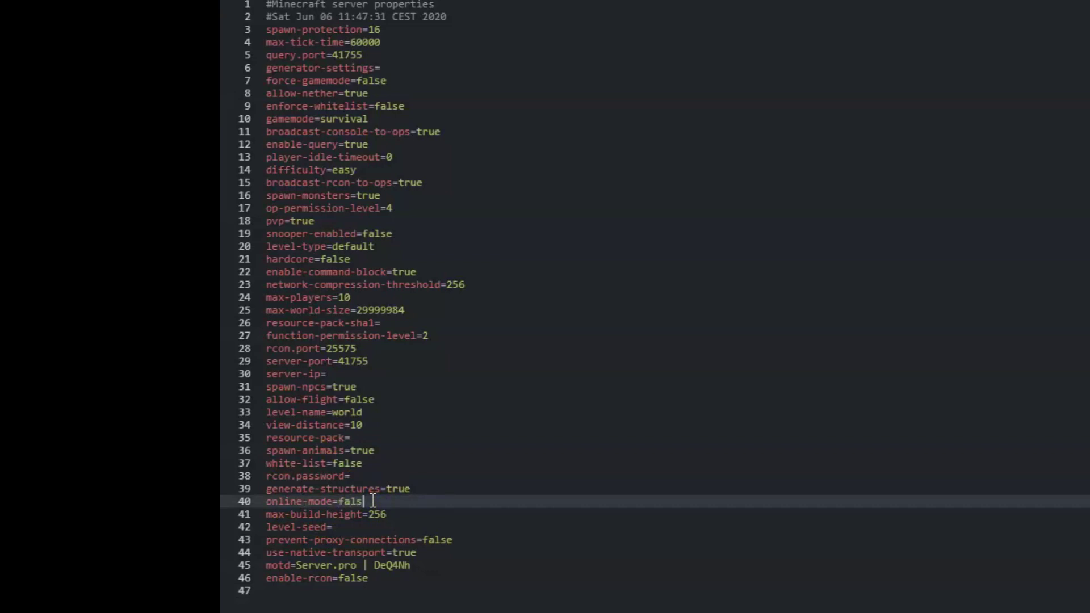
left_click(461, 610)
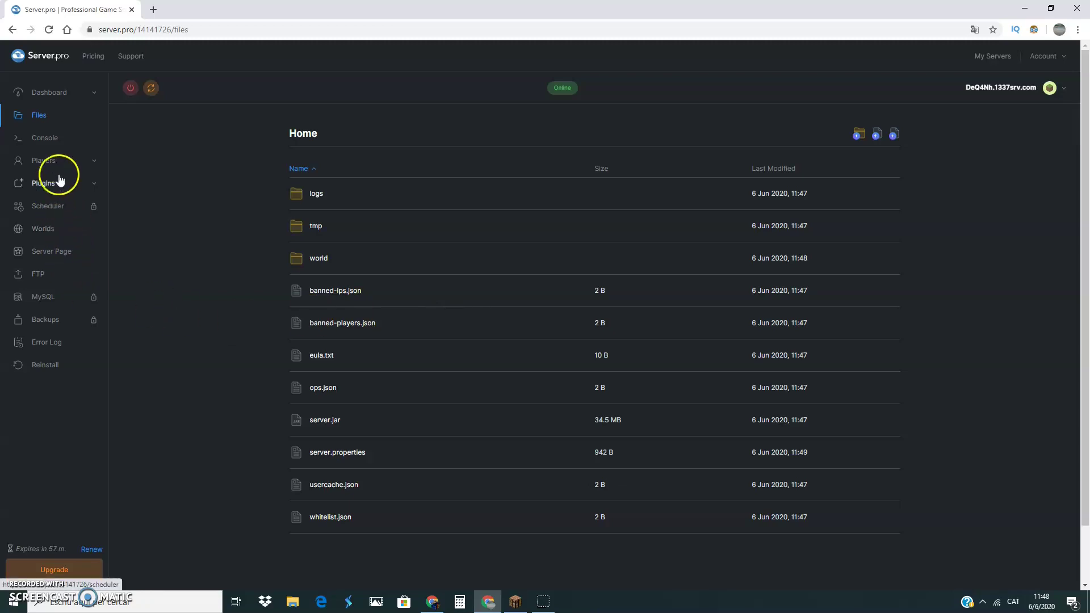
Open the player white list, try enabling it to view the add-player option, and disable it again.
left_click(71, 162)
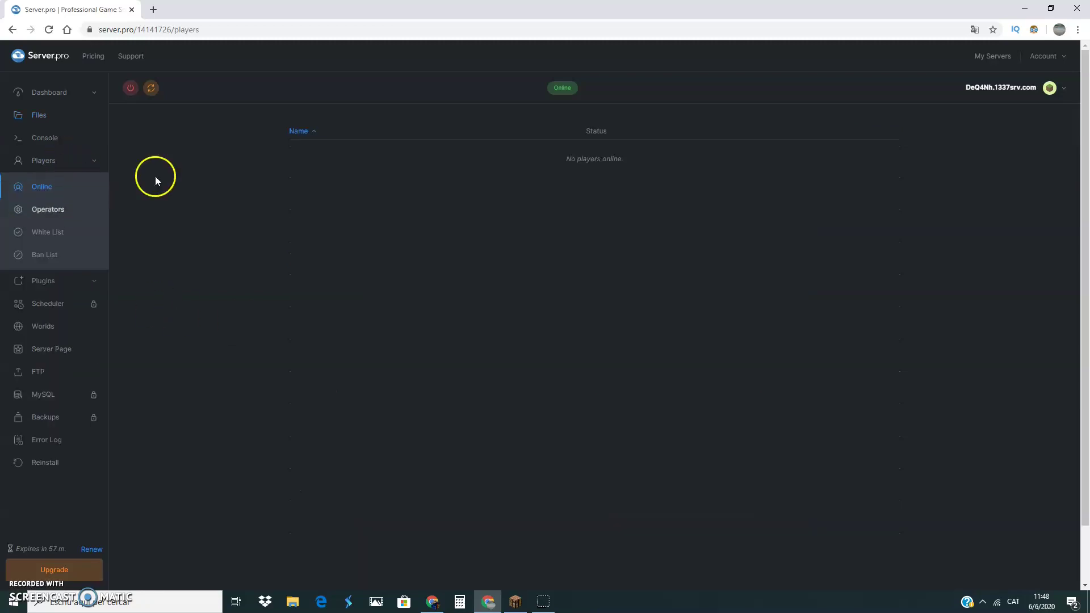
left_click(51, 242)
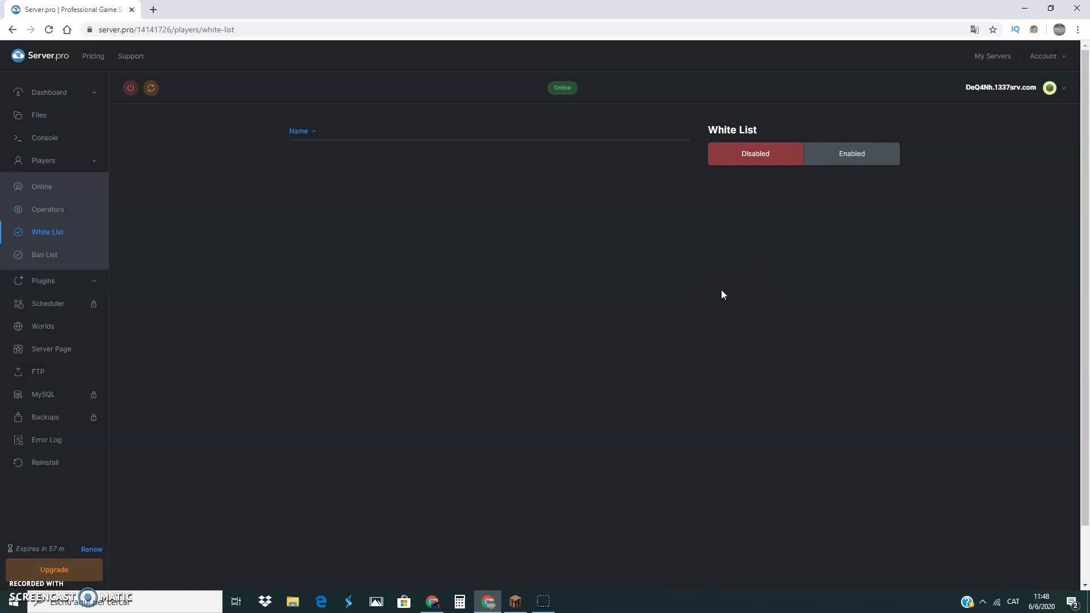
left_click(853, 153)
left_click(785, 228)
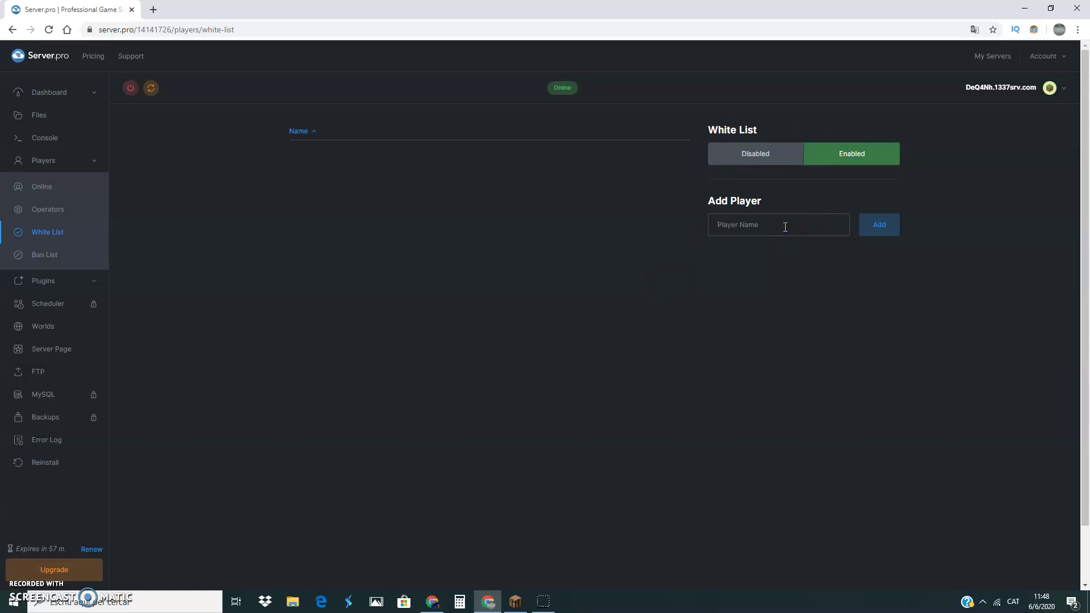
left_click(761, 157)
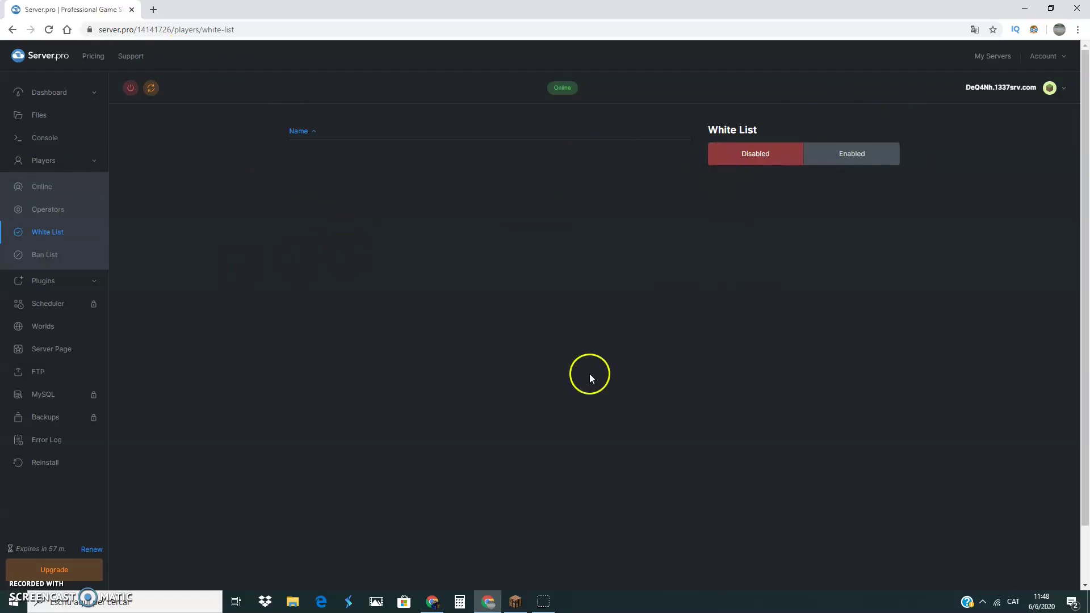
View the server's operators list and the field for adding an operator by player name.
left_click(82, 208)
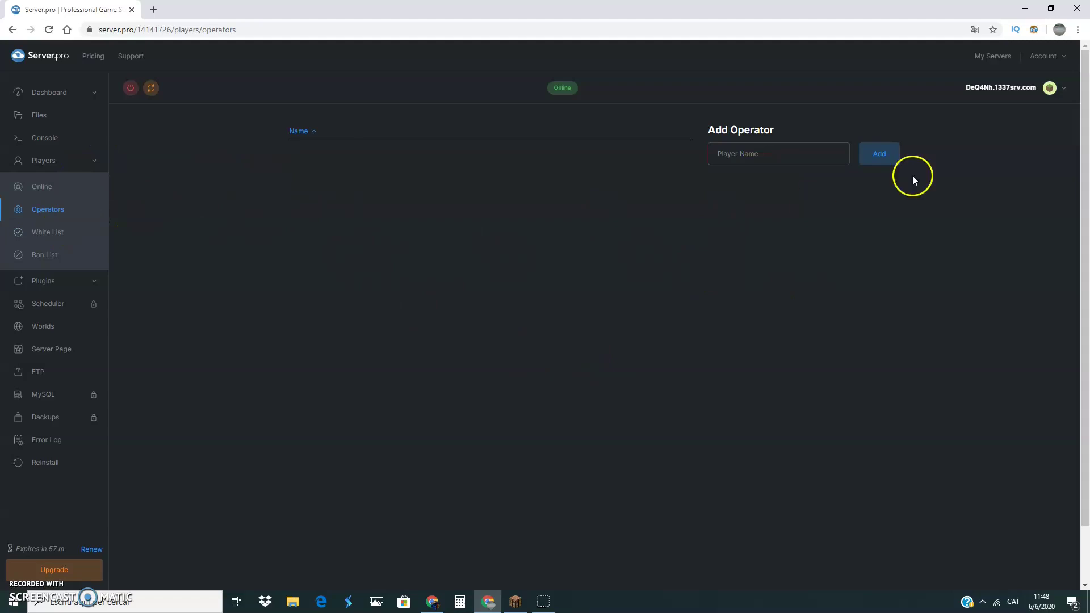
left_click(772, 163)
left_click(752, 161)
left_click(68, 161)
Open the server console and examine its log from the startup messages through to the latest white list commands.
left_click(66, 147)
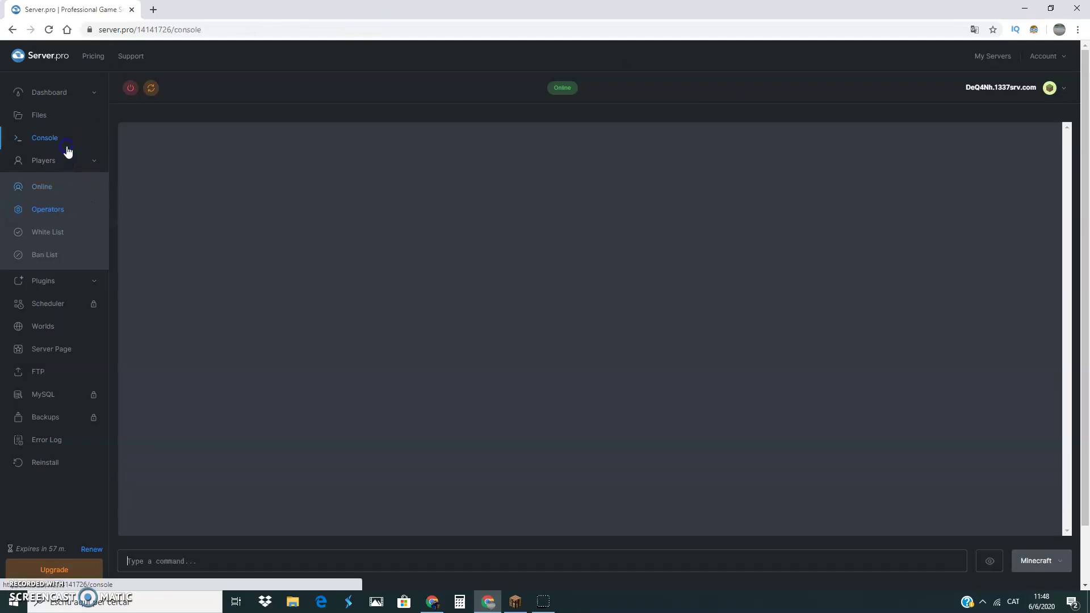
scroll(266, 292, "up", 10)
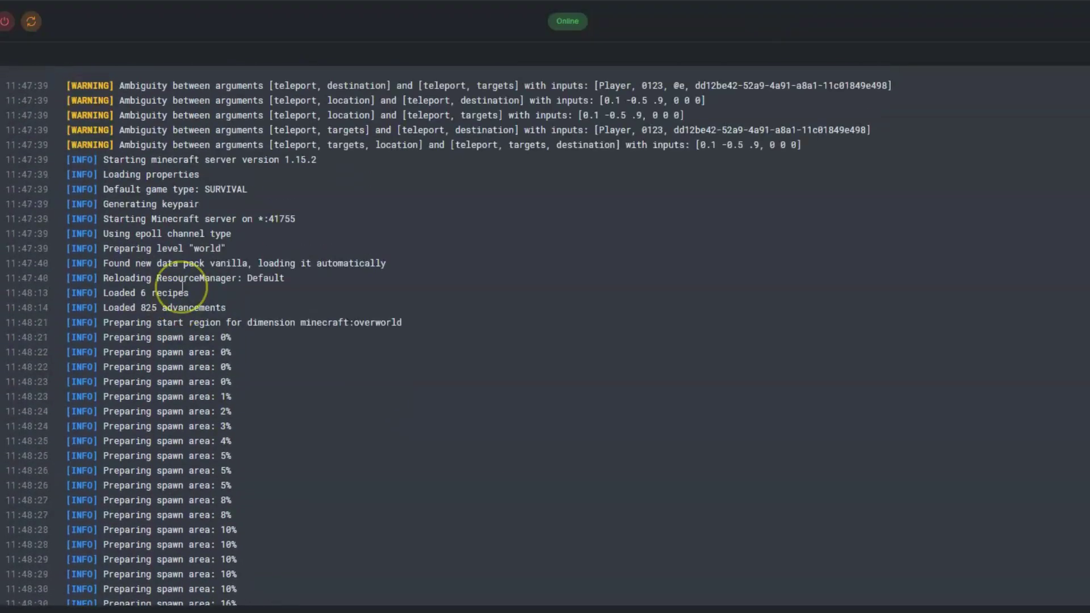
scroll(219, 221, "down", 8)
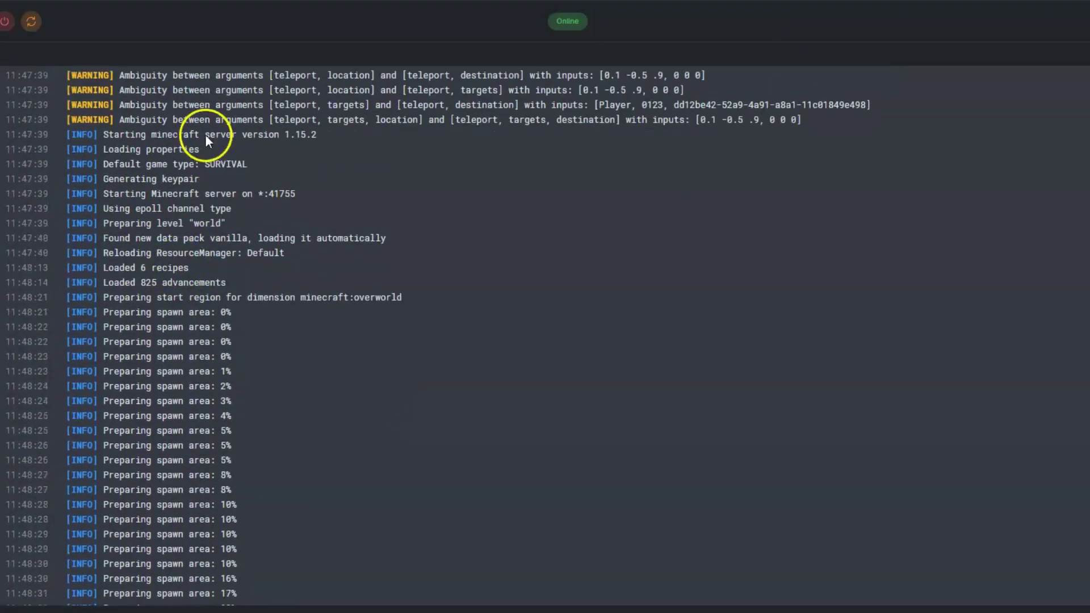
scroll(111, 167, "down", 15)
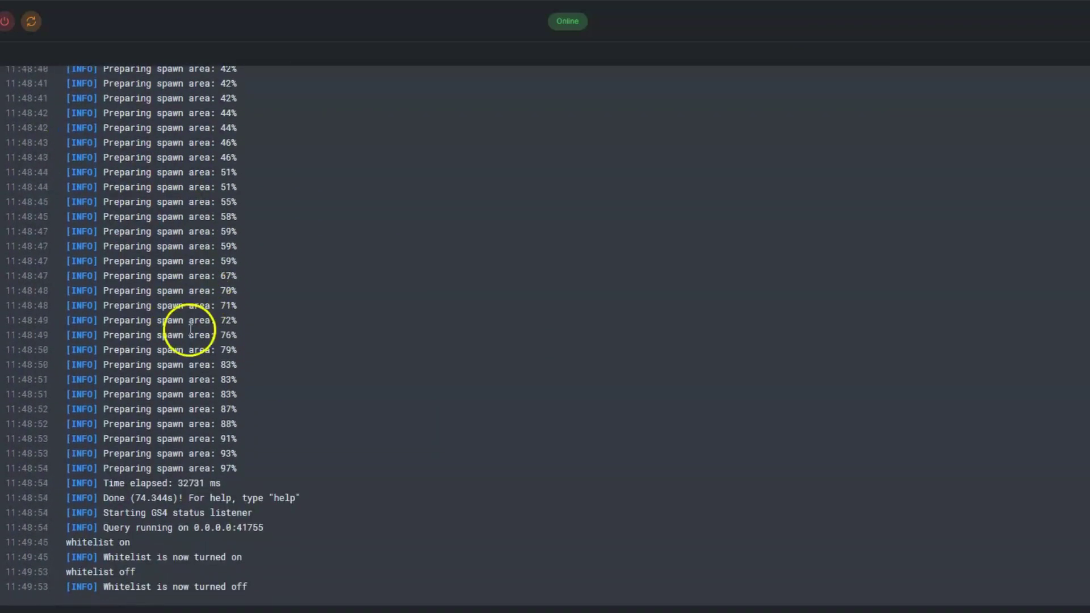
scroll(188, 340, "down", 2)
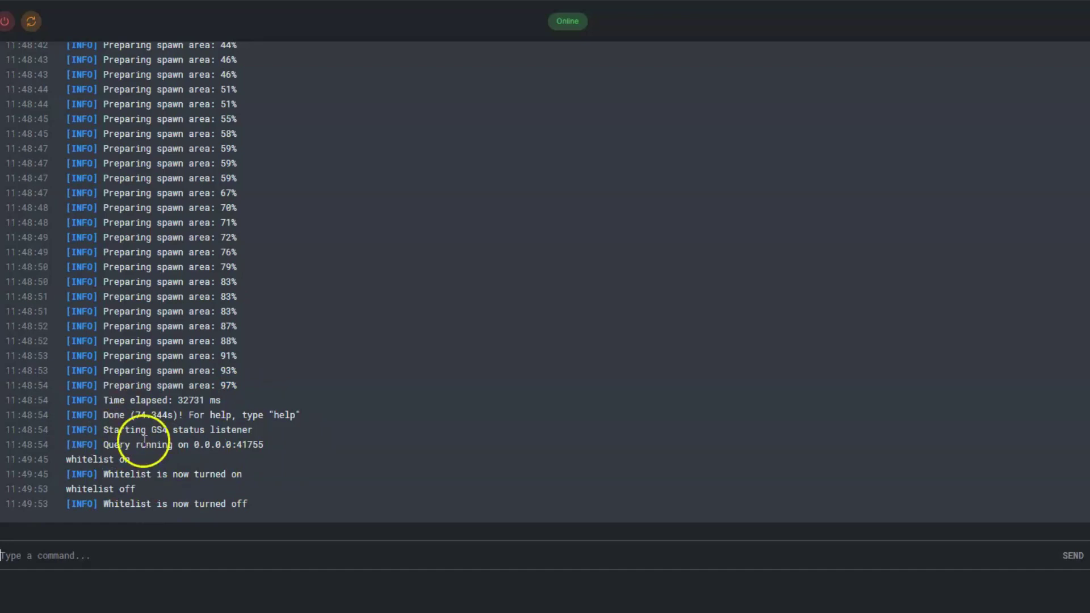
scroll(3, 454, "up", 10)
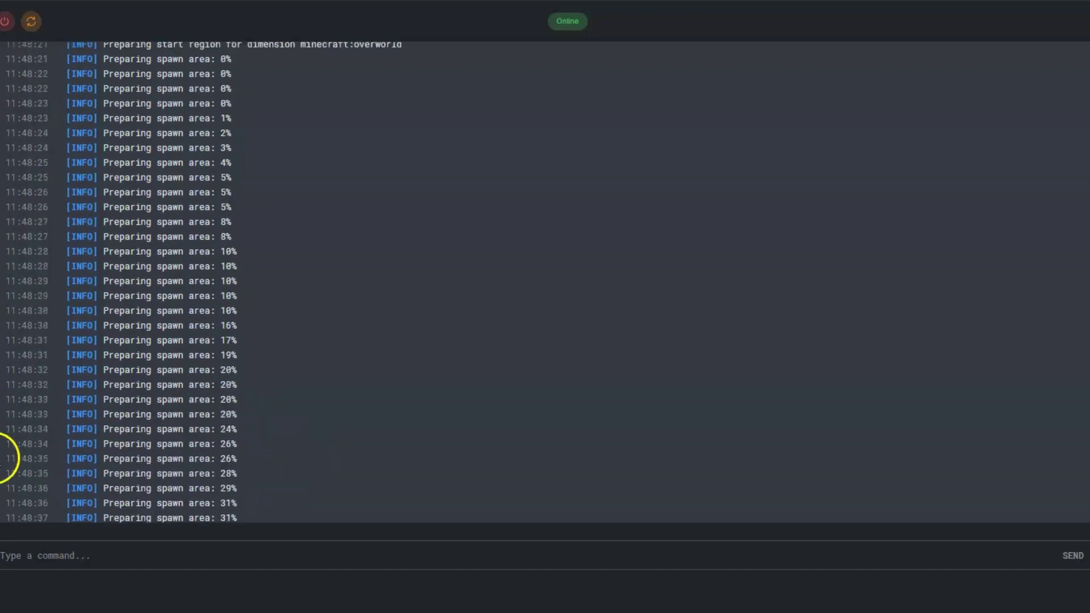
scroll(166, 433, "down", 10)
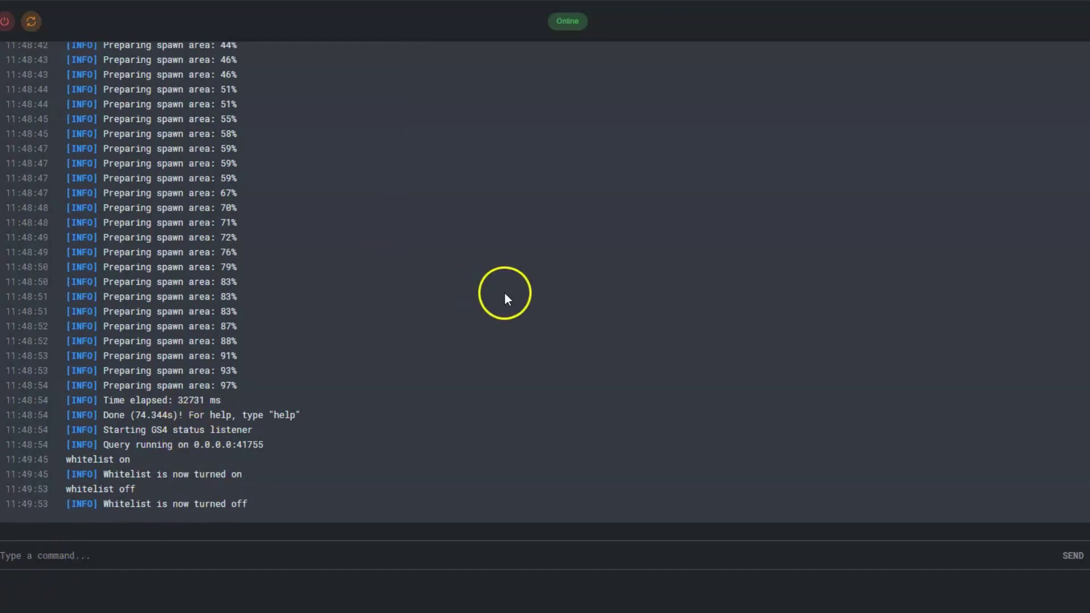
scroll(511, 275, "up", 8)
scroll(515, 275, "up", 7)
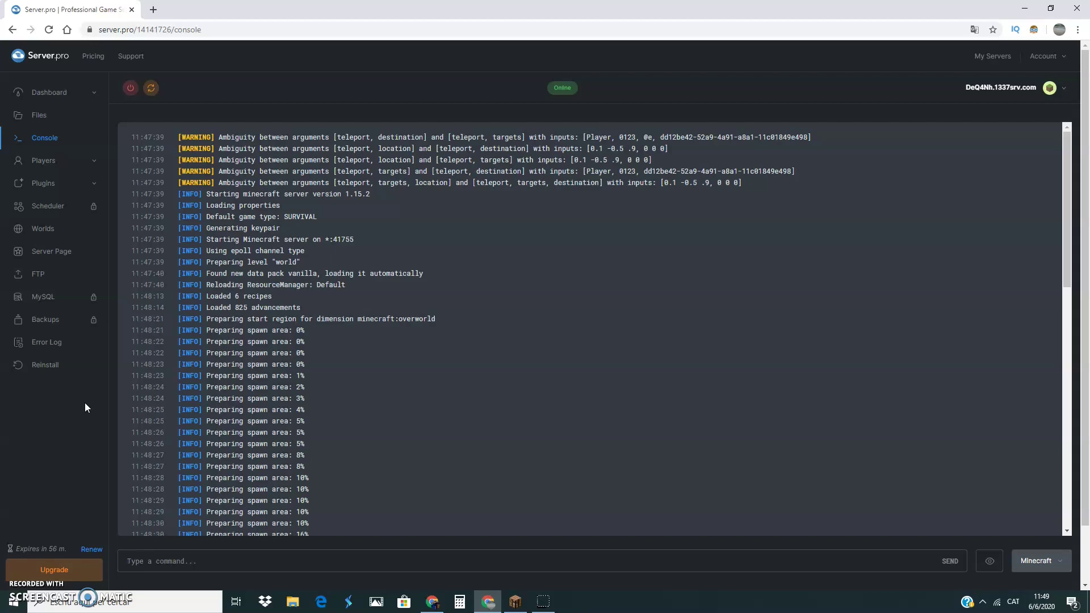
Renew the server by completing the anti-robot challenge, and return to the server details.
left_click(89, 551)
left_click(90, 551)
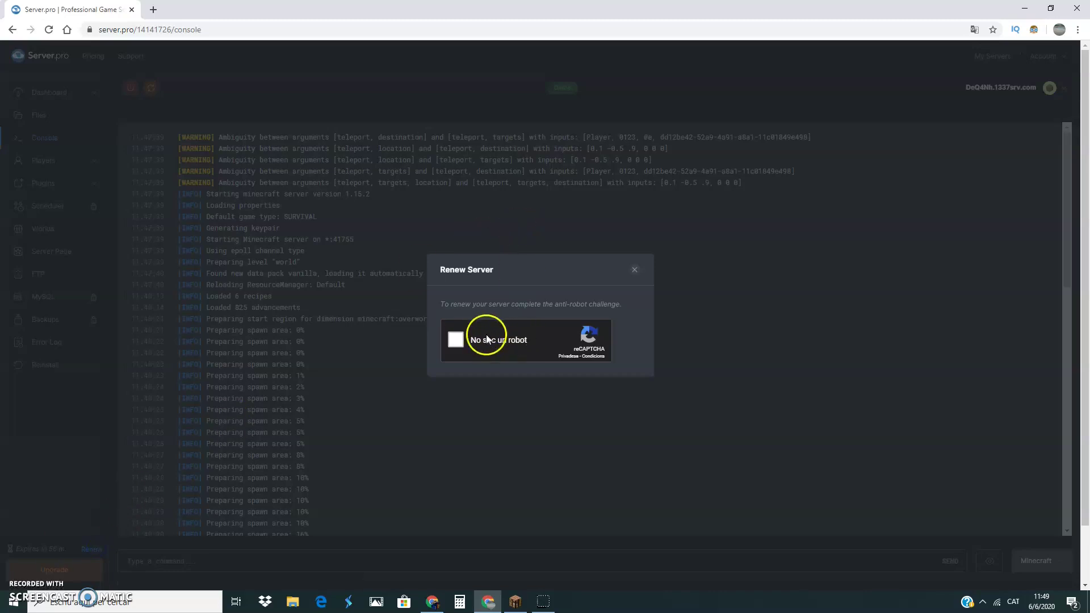
left_click(455, 339)
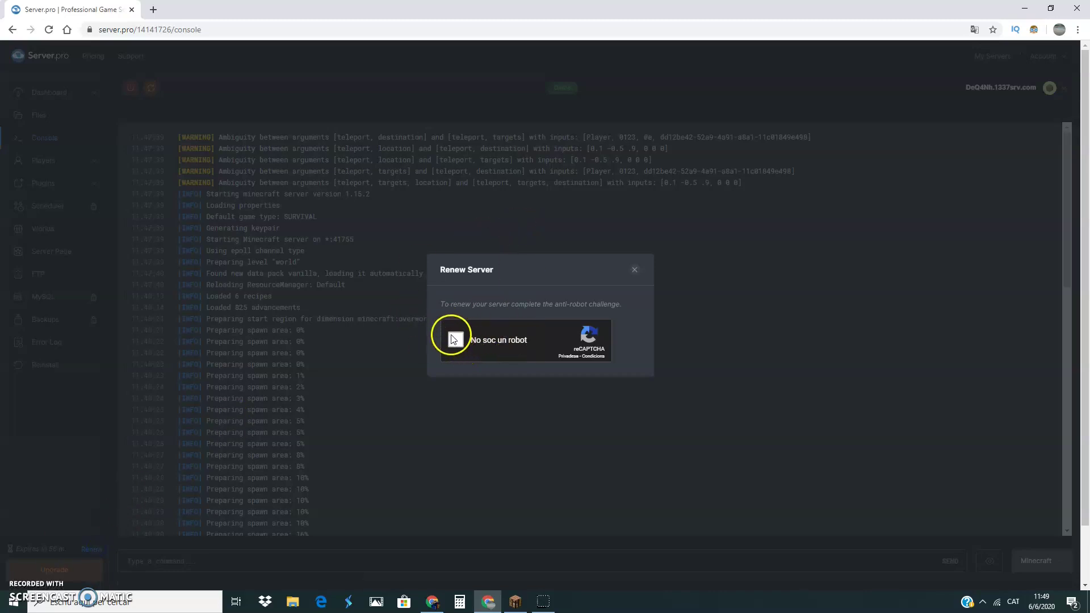
left_click(461, 318)
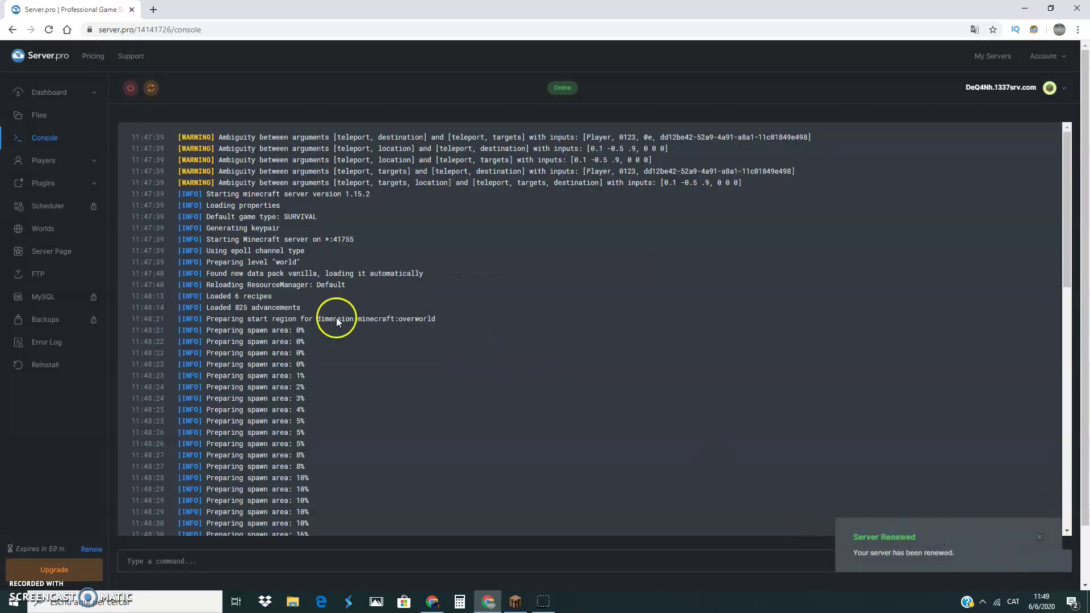
left_click(44, 94)
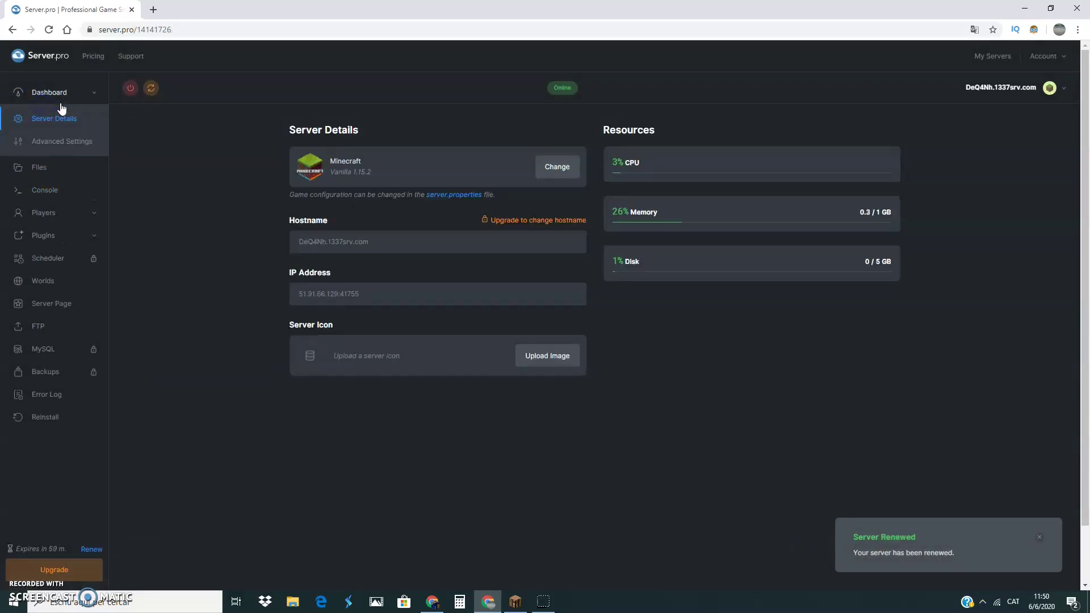